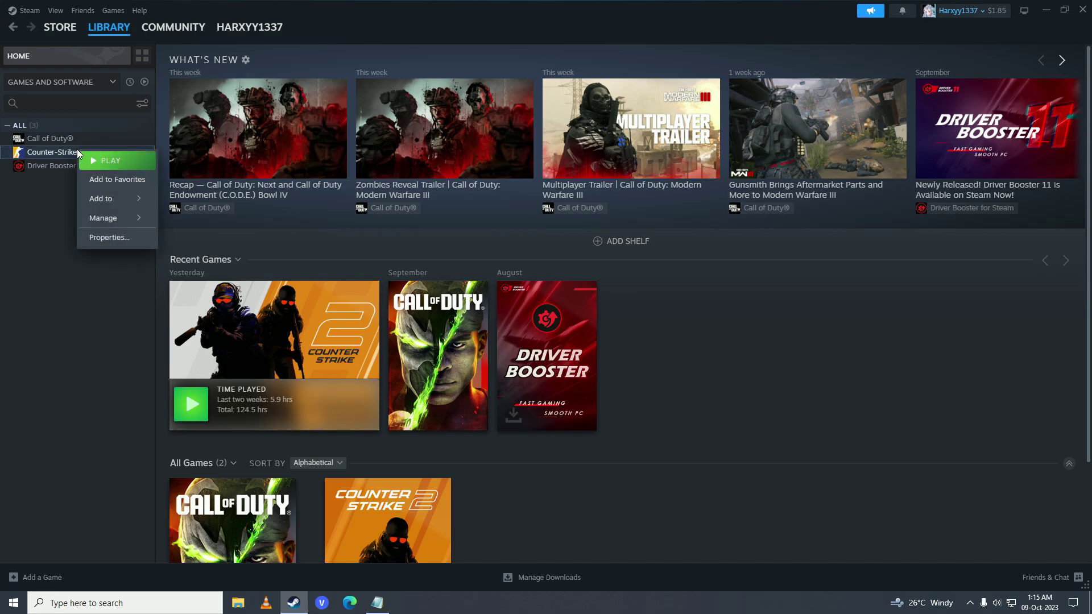
# Set the controller override in Counter-Strike 2's properties to Use default settings and close the properties
pyautogui.click(121, 239)
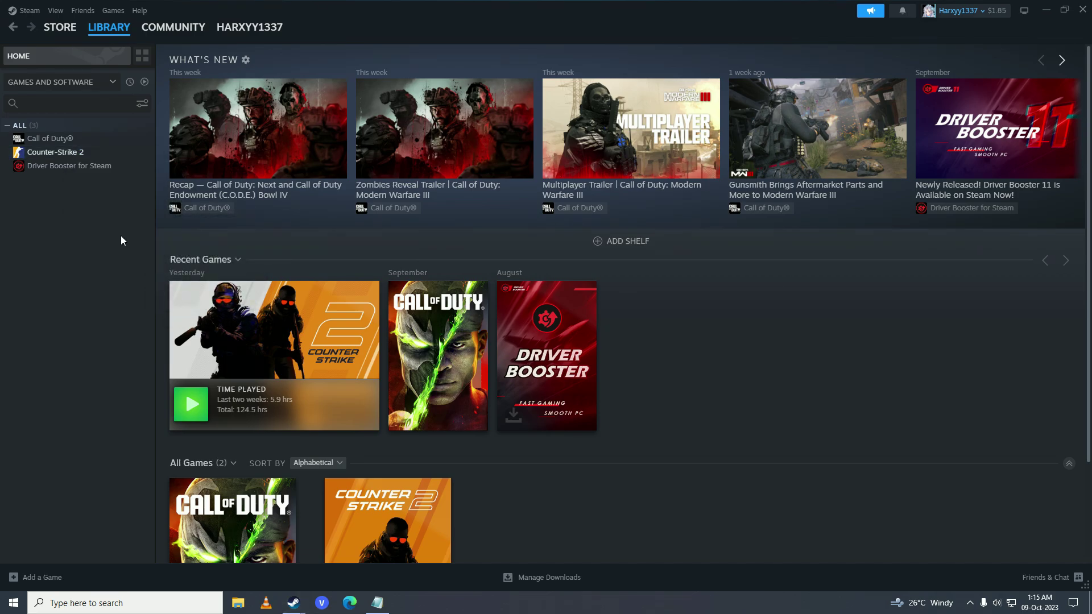
pyautogui.click(373, 280)
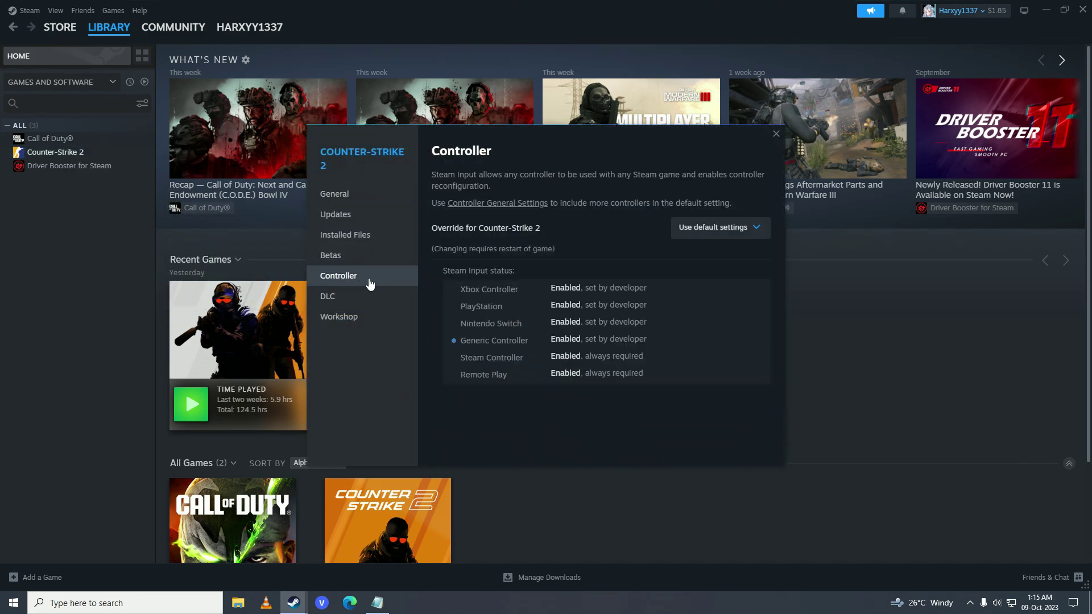
pyautogui.click(714, 233)
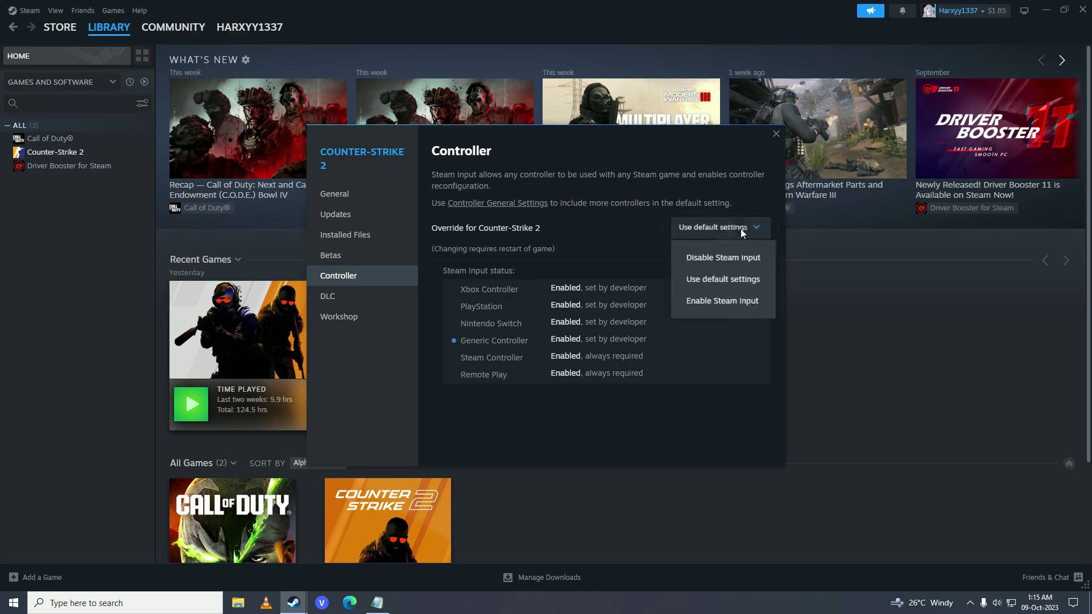
pyautogui.click(729, 279)
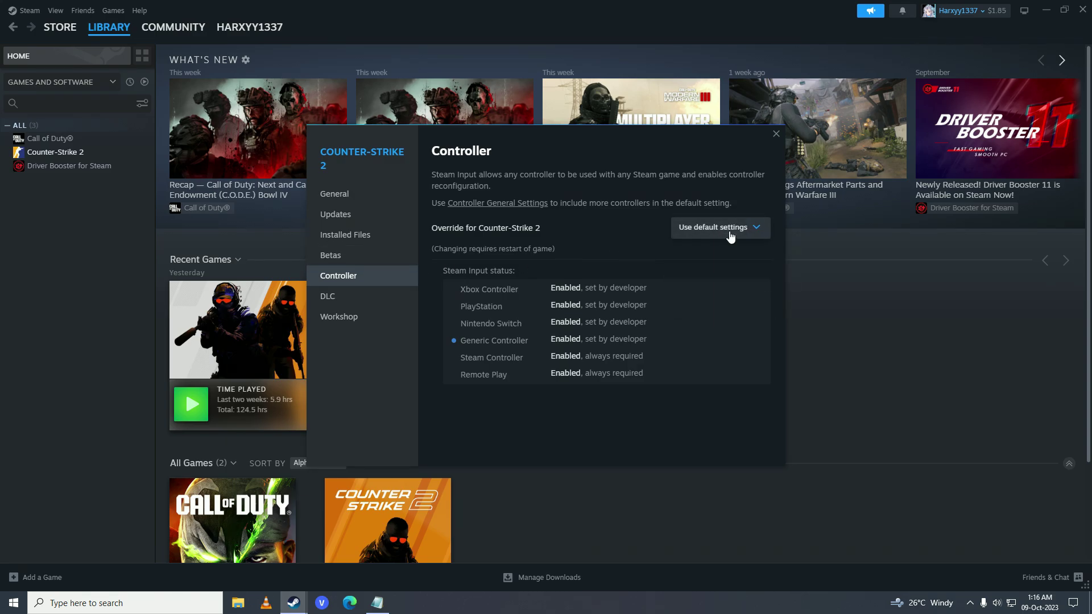
pyautogui.click(774, 137)
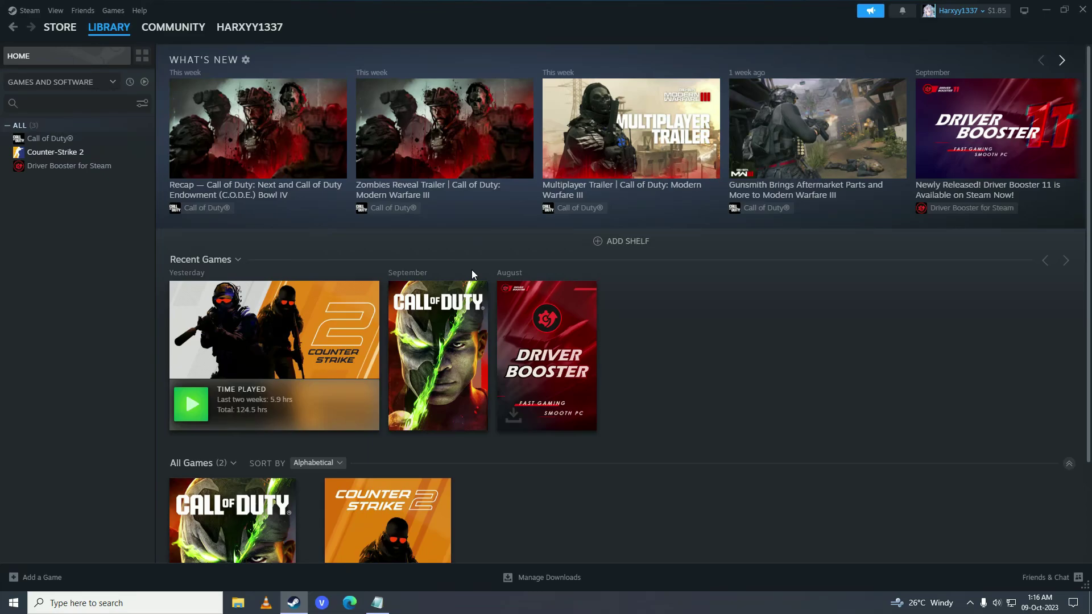
# Open the Controller General Settings from Counter-Strike 2's properties and run the device input test for the connected gamepad
pyautogui.rightClick(76, 152)
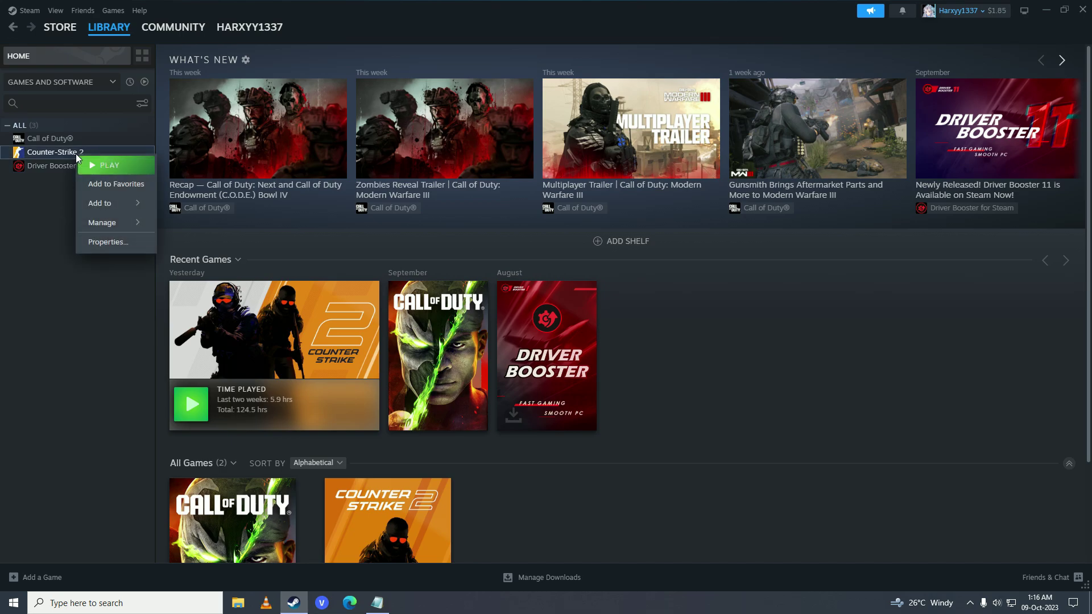
pyautogui.click(118, 241)
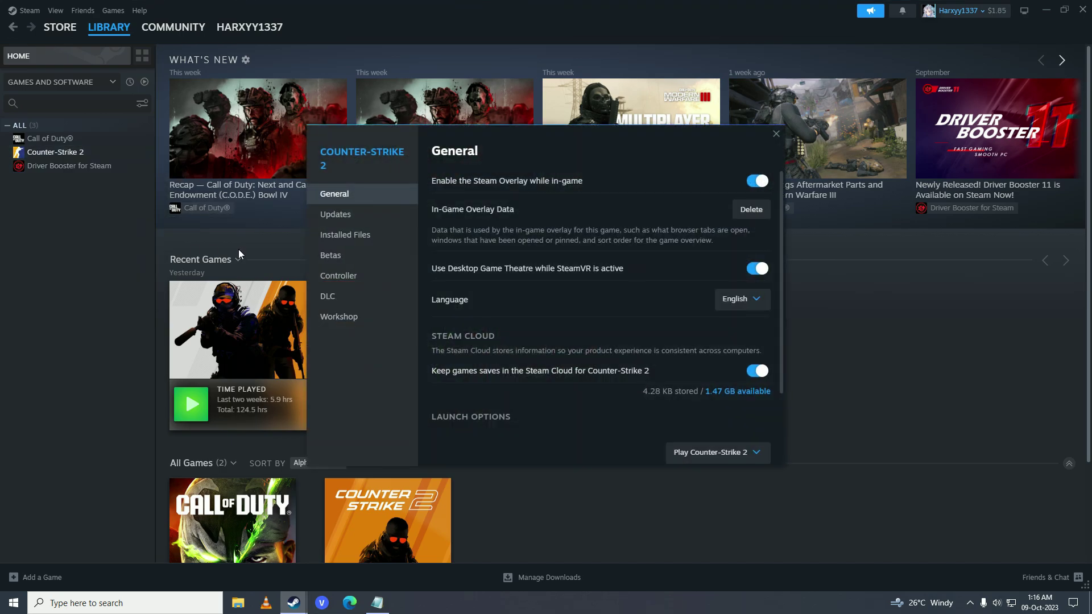
pyautogui.click(342, 275)
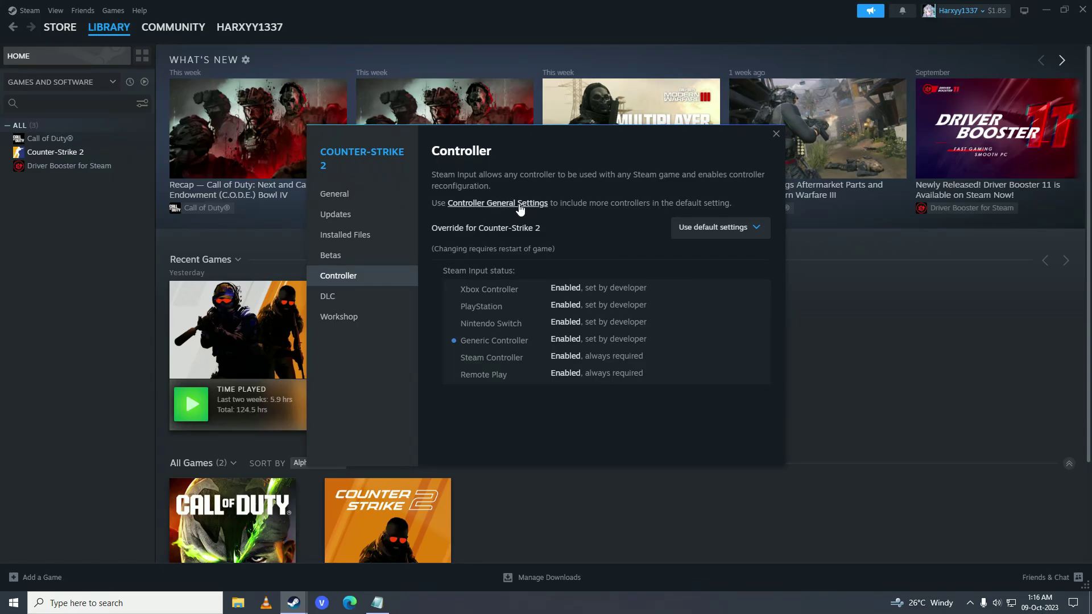
pyautogui.click(519, 205)
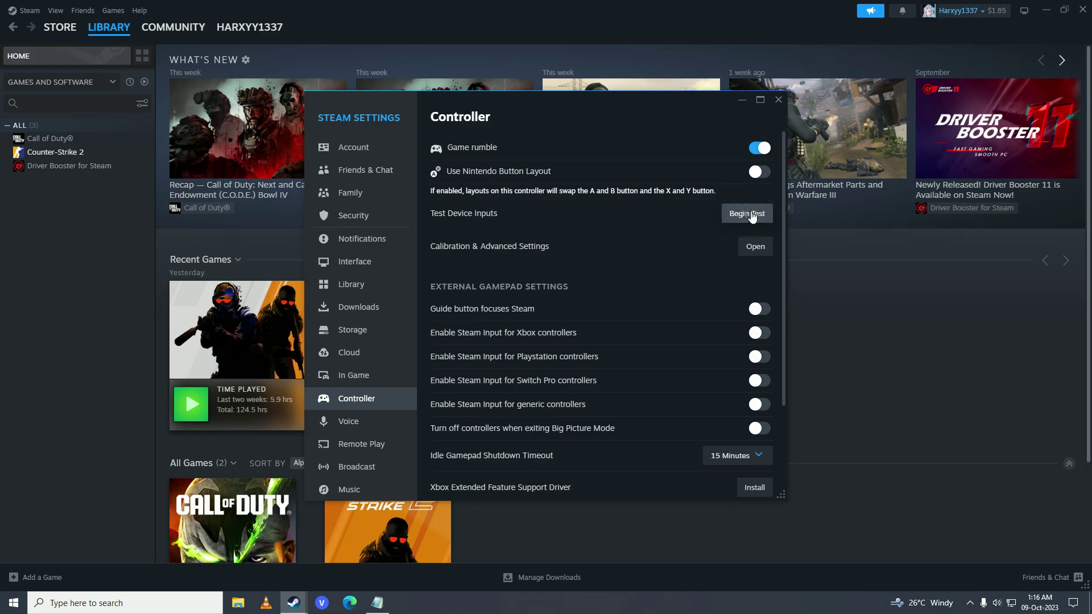
pyautogui.click(732, 223)
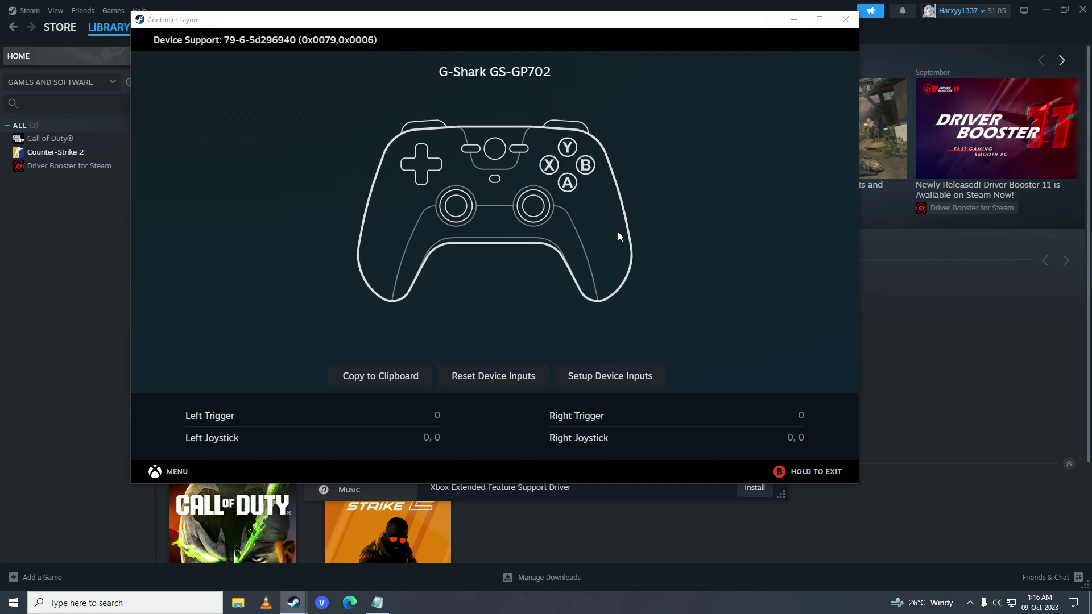
pyautogui.click(845, 20)
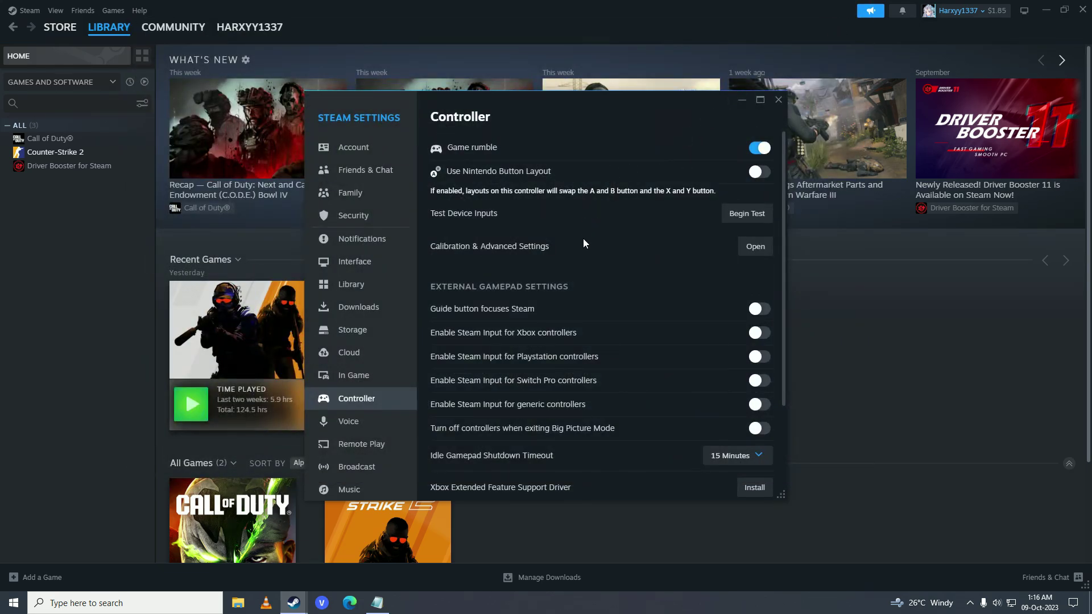
# Inspect the left and right joystick deadzones in the controller's Calibration & Advanced Settings, and close the settings
pyautogui.click(754, 251)
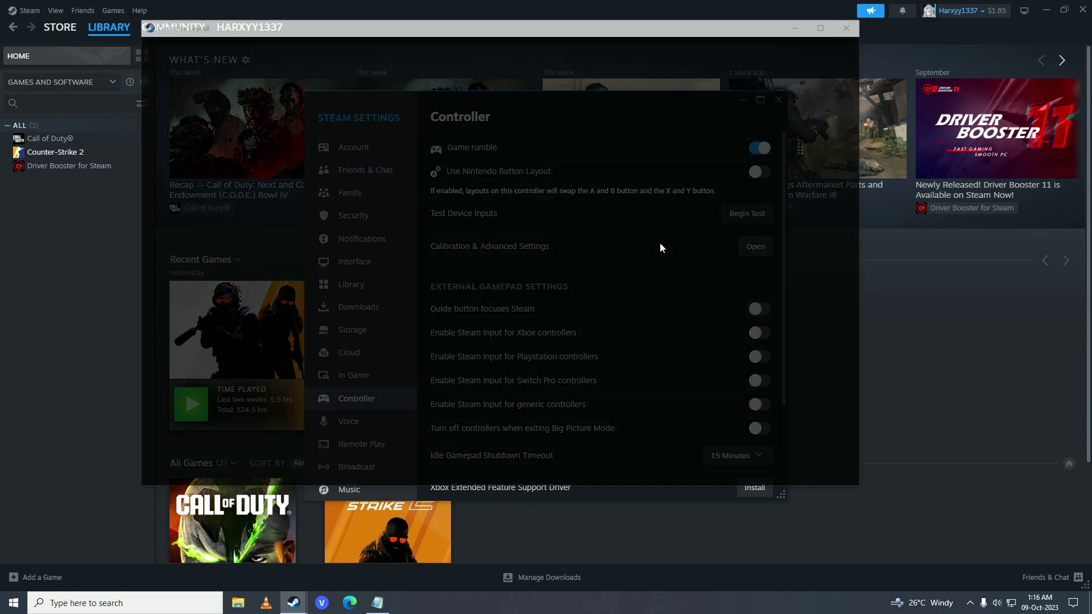
pyautogui.press('Down')
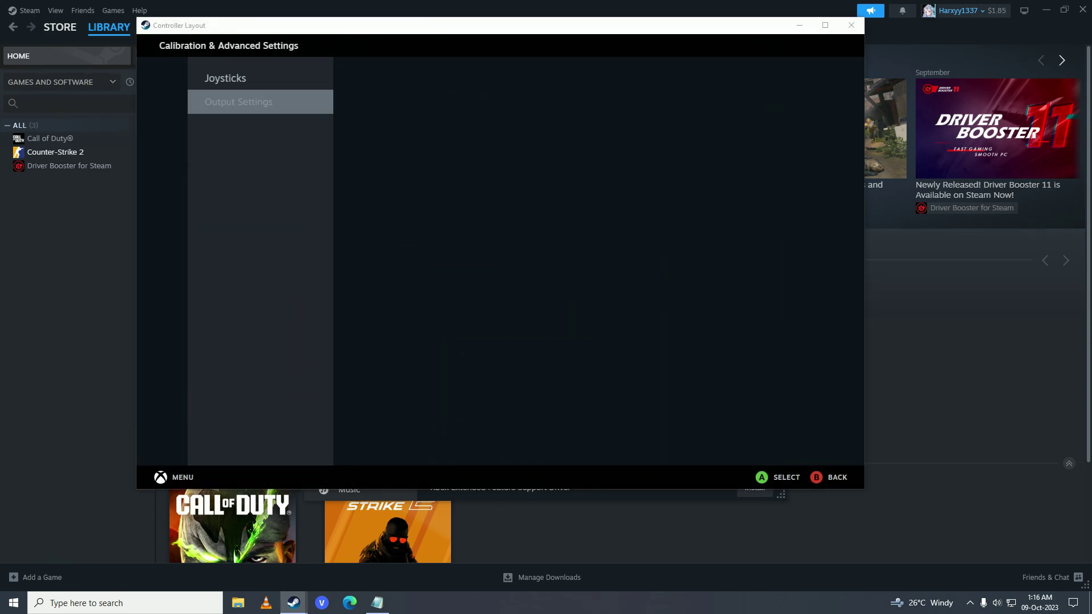
pyautogui.press('Up')
pyautogui.press('Right')
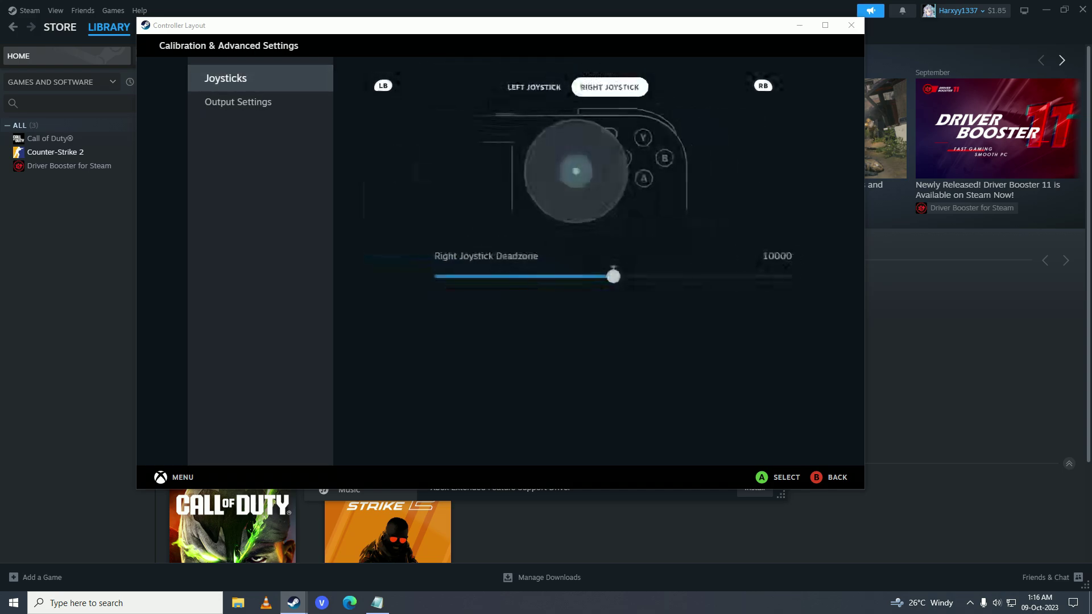
pyautogui.press('Left')
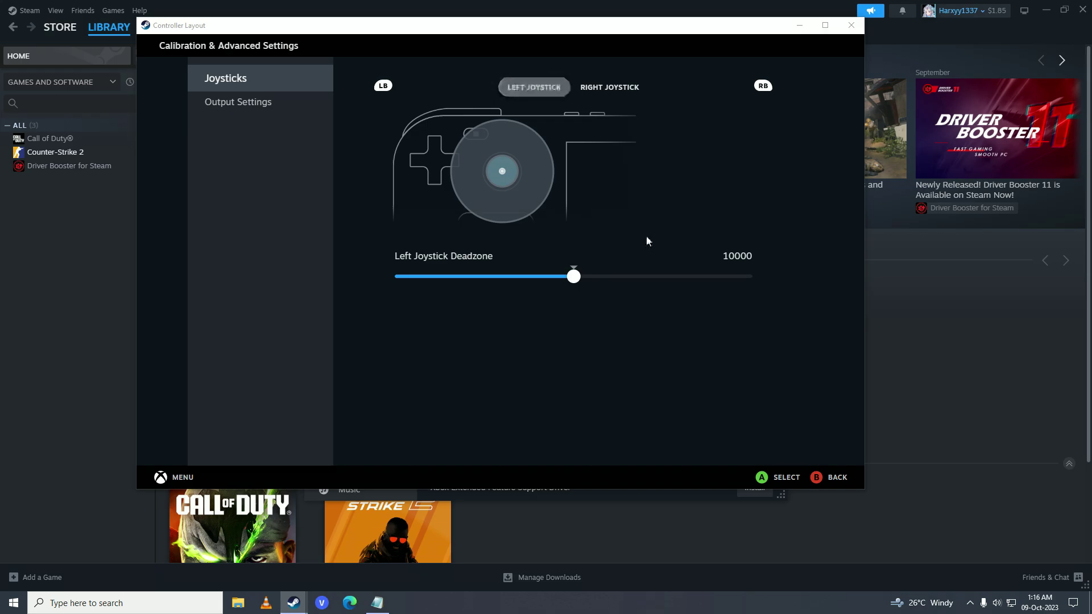
pyautogui.click(851, 25)
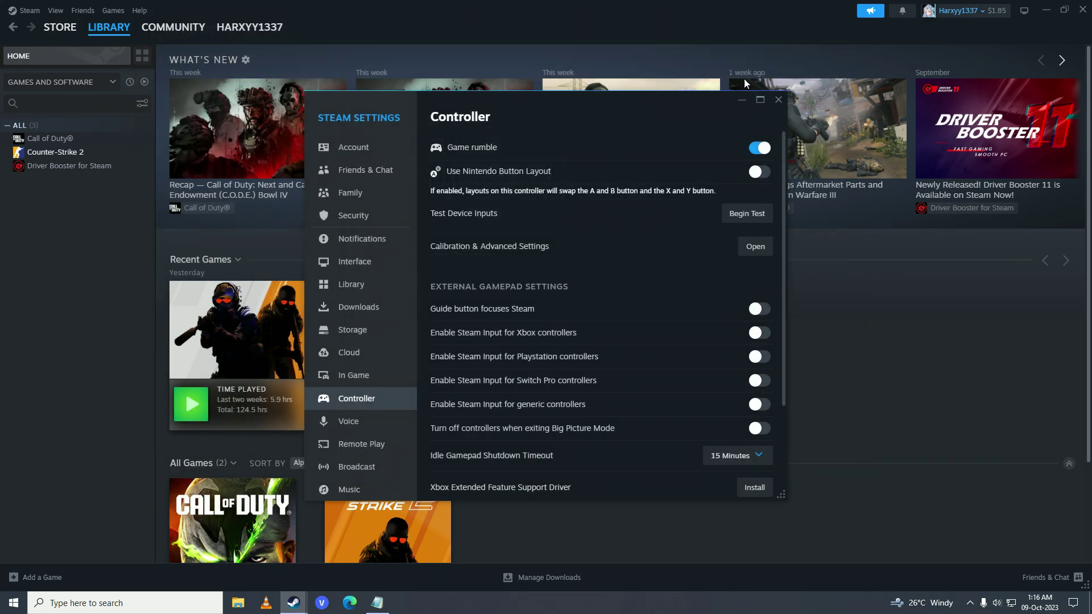
pyautogui.click(777, 99)
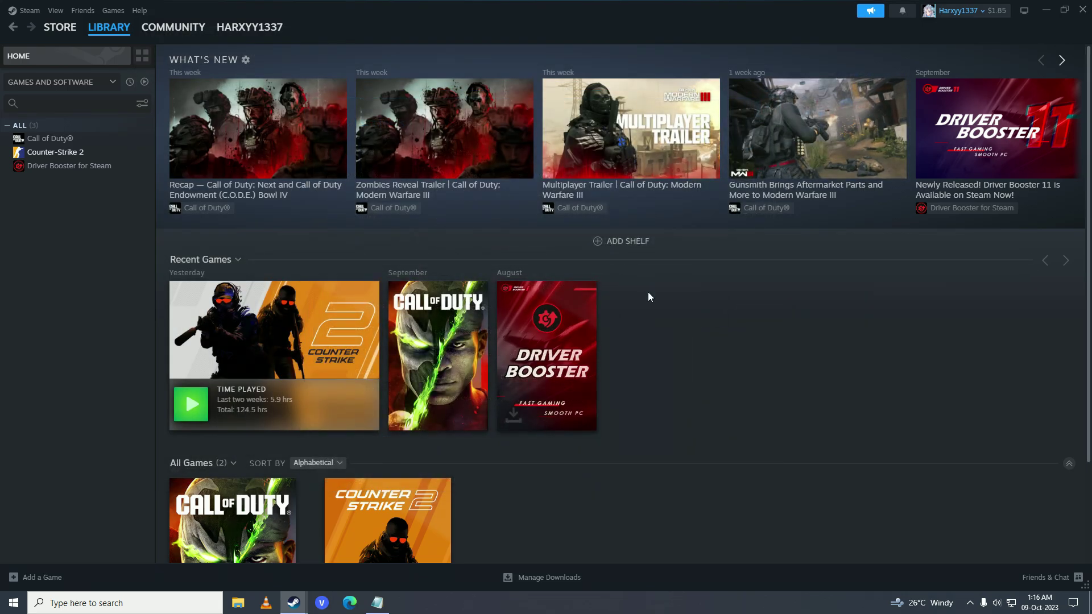
# Review the external gamepad settings reached from Counter-Strike 2's controller properties, and close all Steam windows
pyautogui.rightClick(66, 152)
pyautogui.click(98, 243)
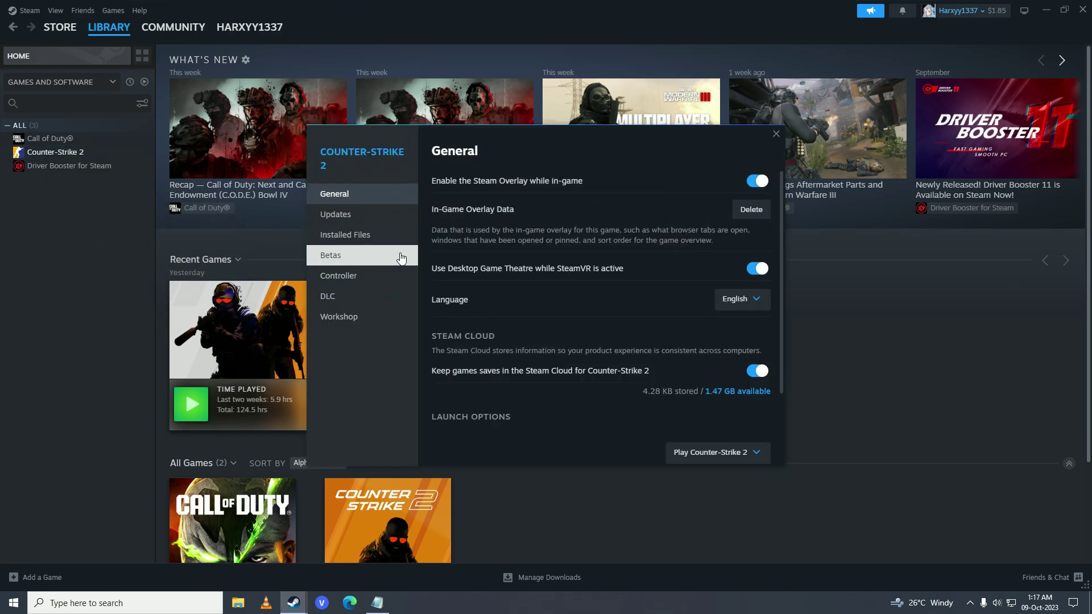
pyautogui.click(358, 275)
pyautogui.click(512, 204)
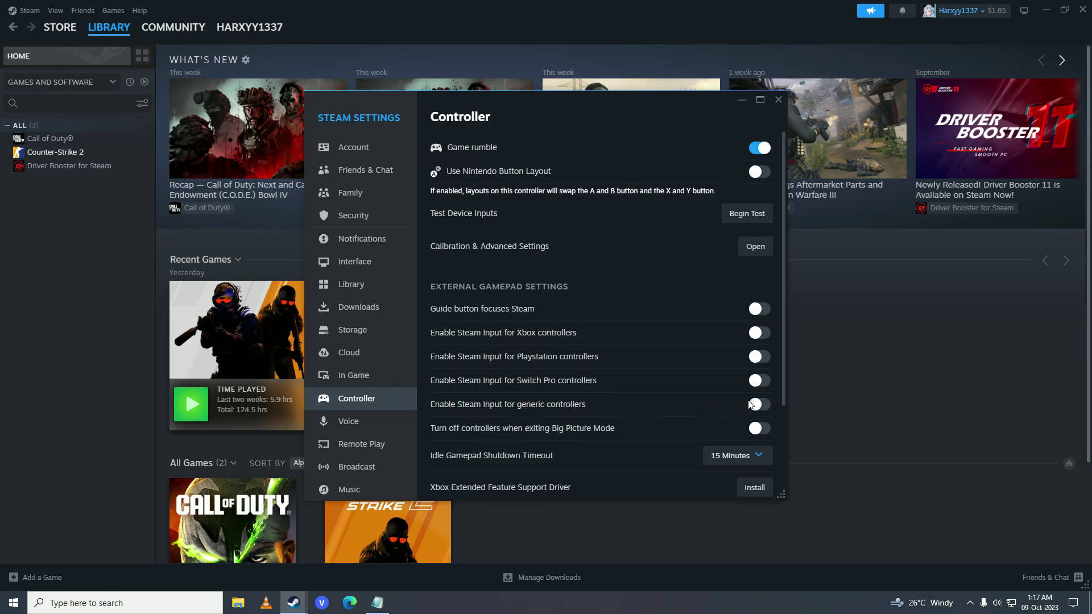
pyautogui.scroll(-3, 734, 398)
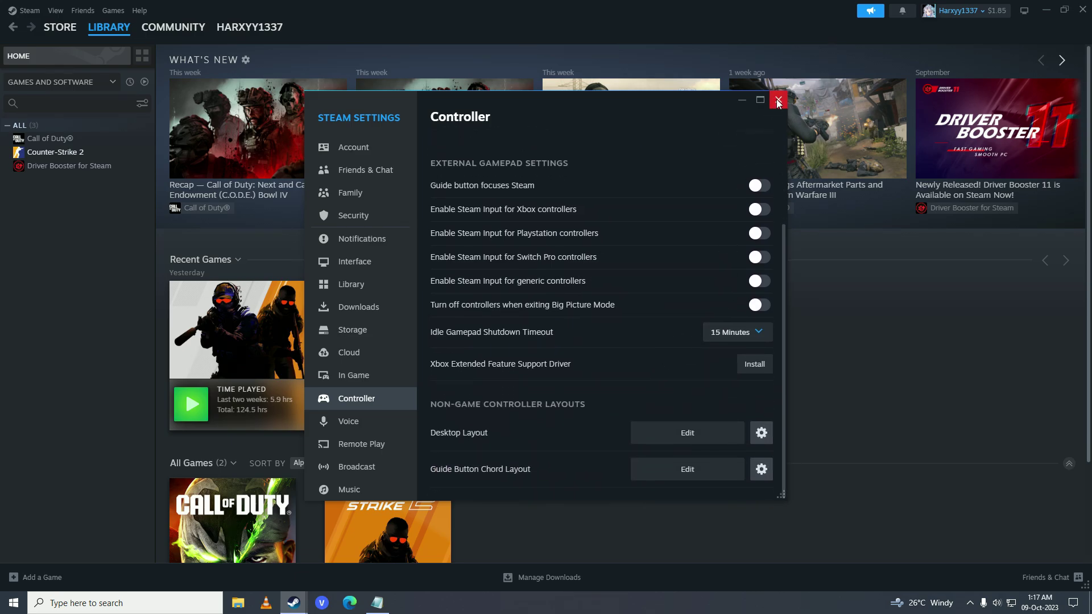
pyautogui.click(777, 100)
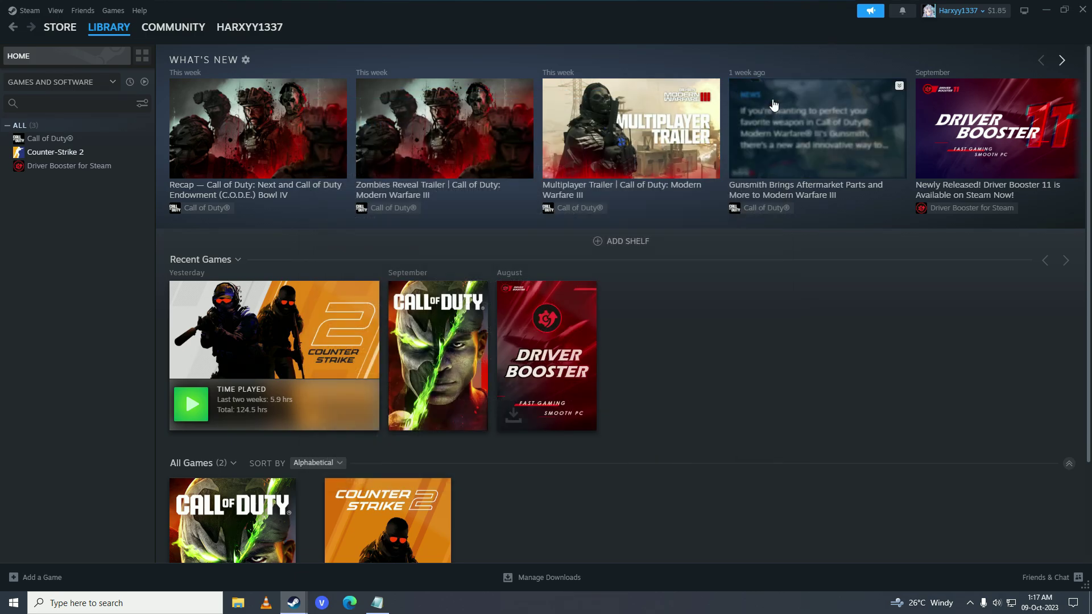
pyautogui.click(1086, 5)
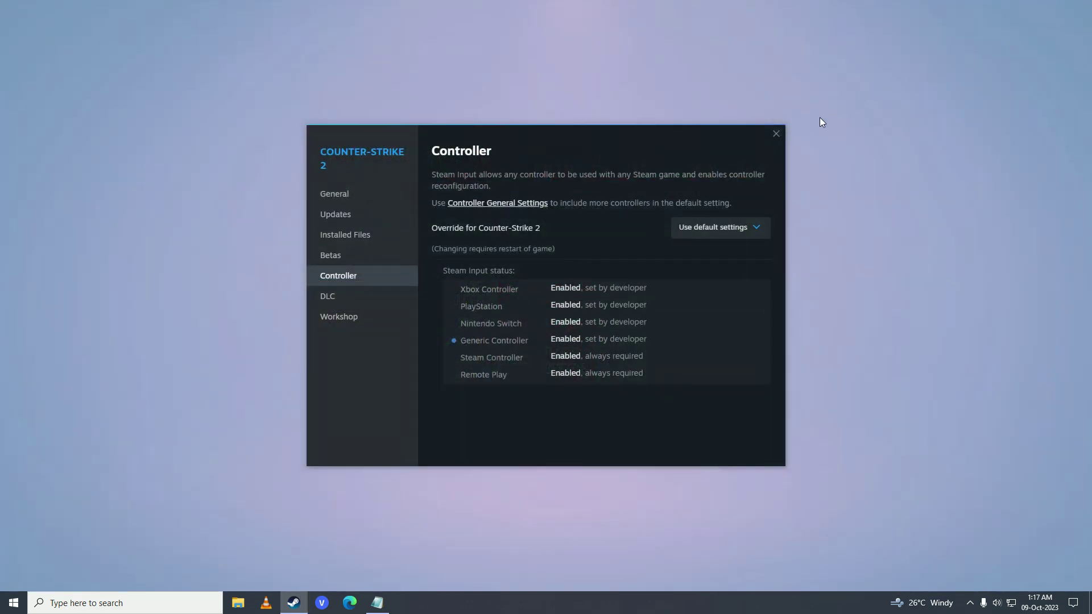
pyautogui.click(774, 135)
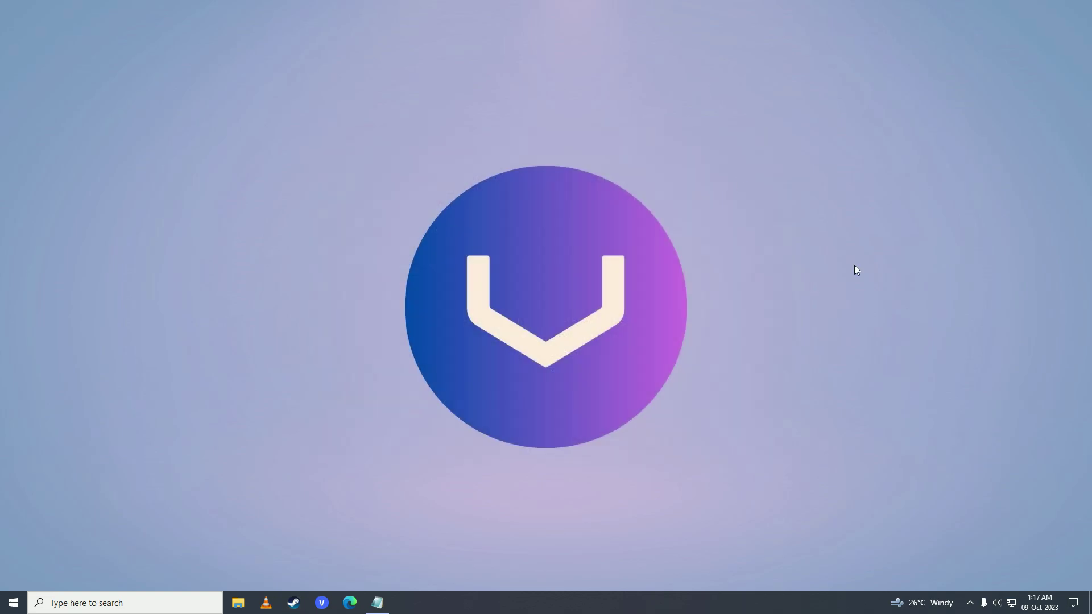
# Open the Windows Control Panel, show its items as small icons, and go to Devices and Printers
pyautogui.press('super+s')
pyautogui.write('control panel')
pyautogui.press('Return')
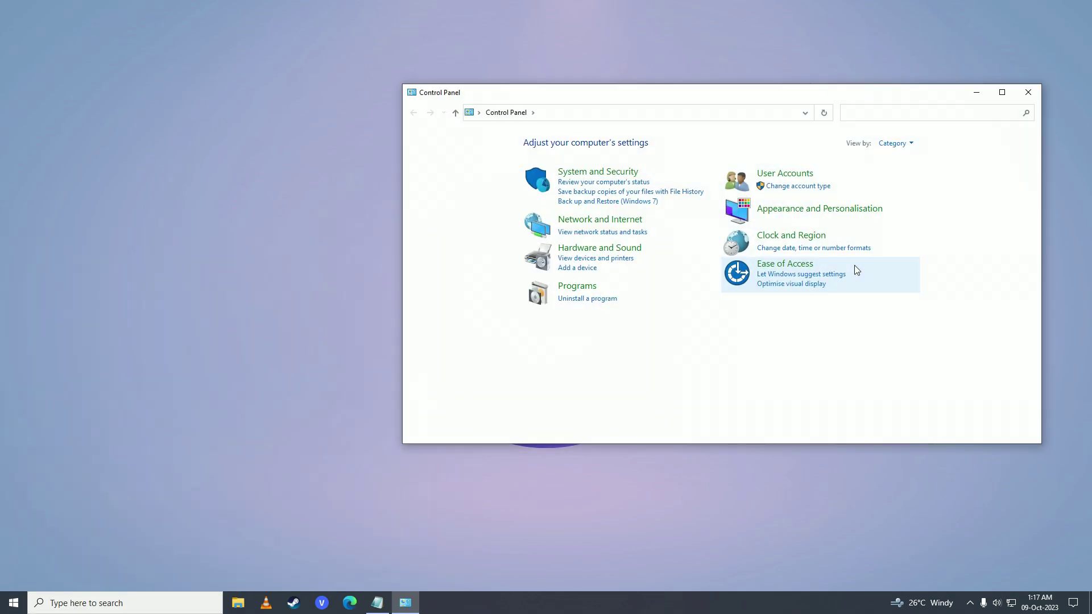
pyautogui.click(894, 143)
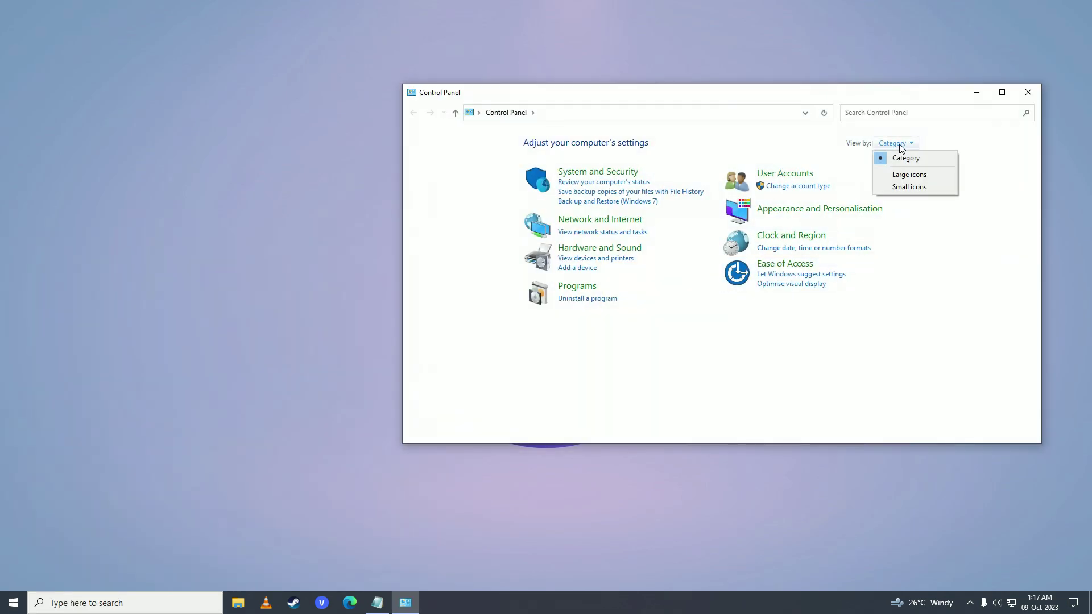
pyautogui.click(910, 188)
pyautogui.click(592, 211)
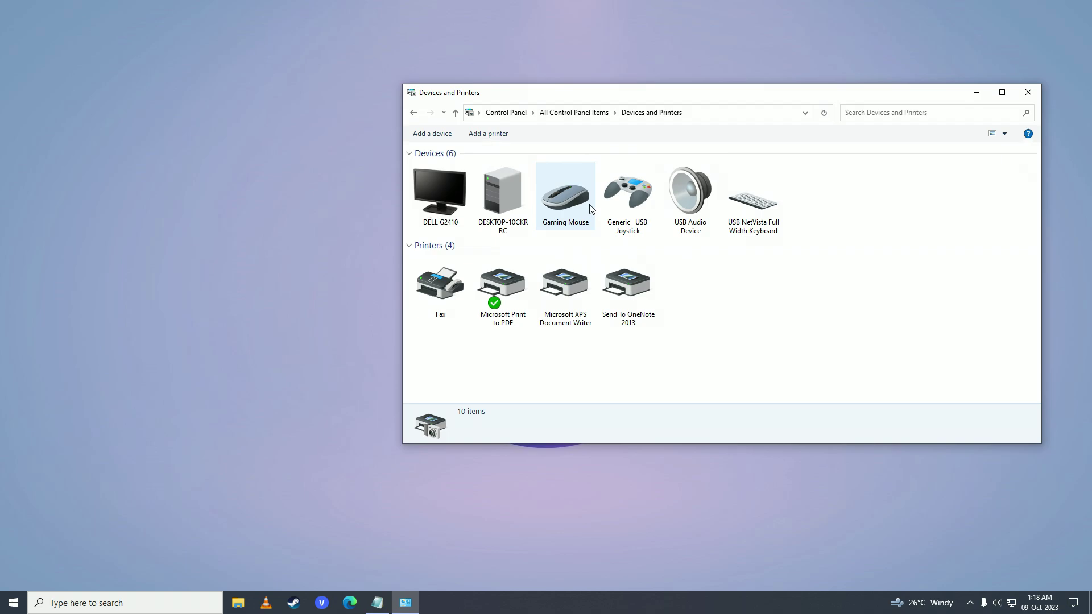
# Reset the Generic USB Joystick's calibration to default in its game controller properties and confirm the dialogs
pyautogui.rightClick(648, 203)
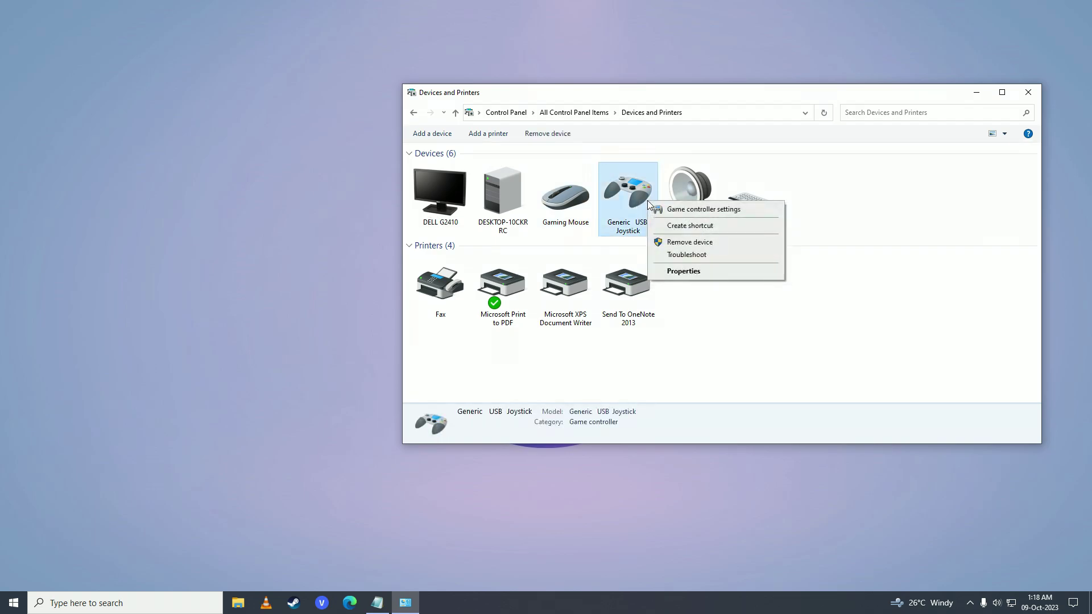
pyautogui.click(708, 210)
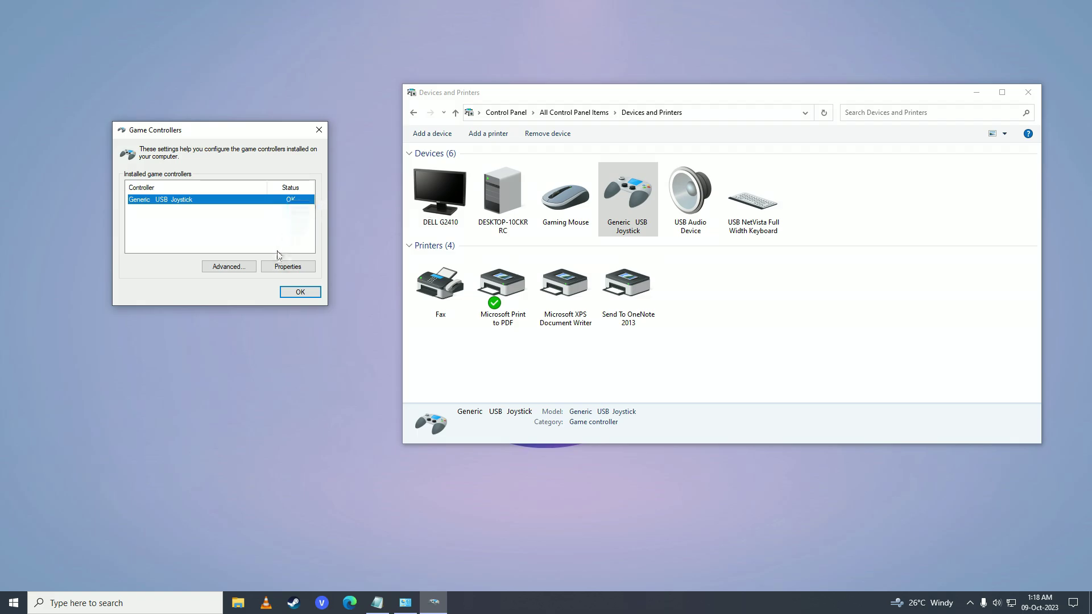
pyautogui.click(285, 271)
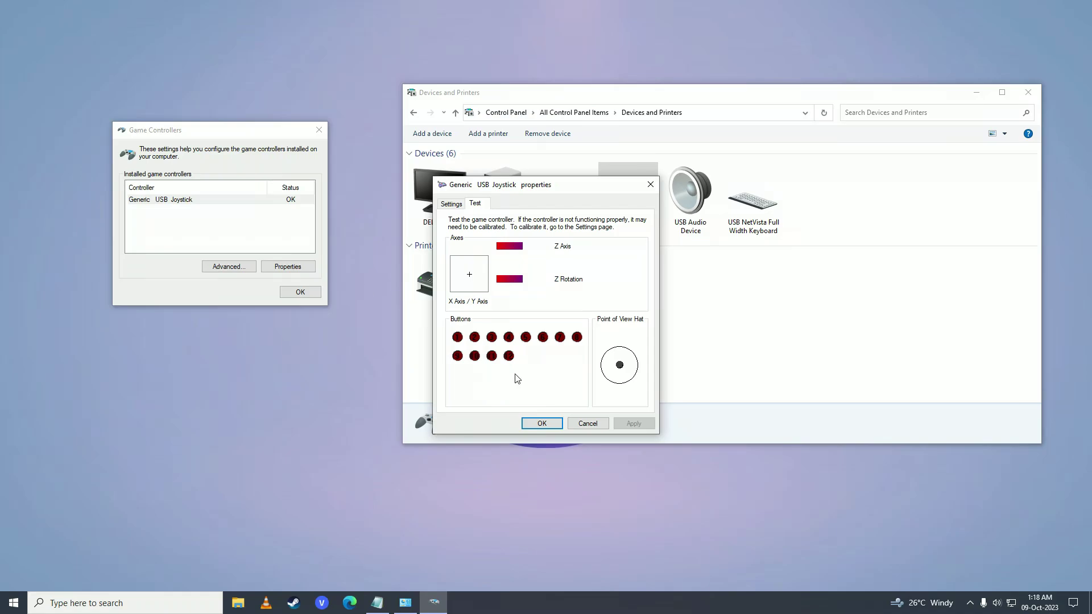
pyautogui.click(452, 205)
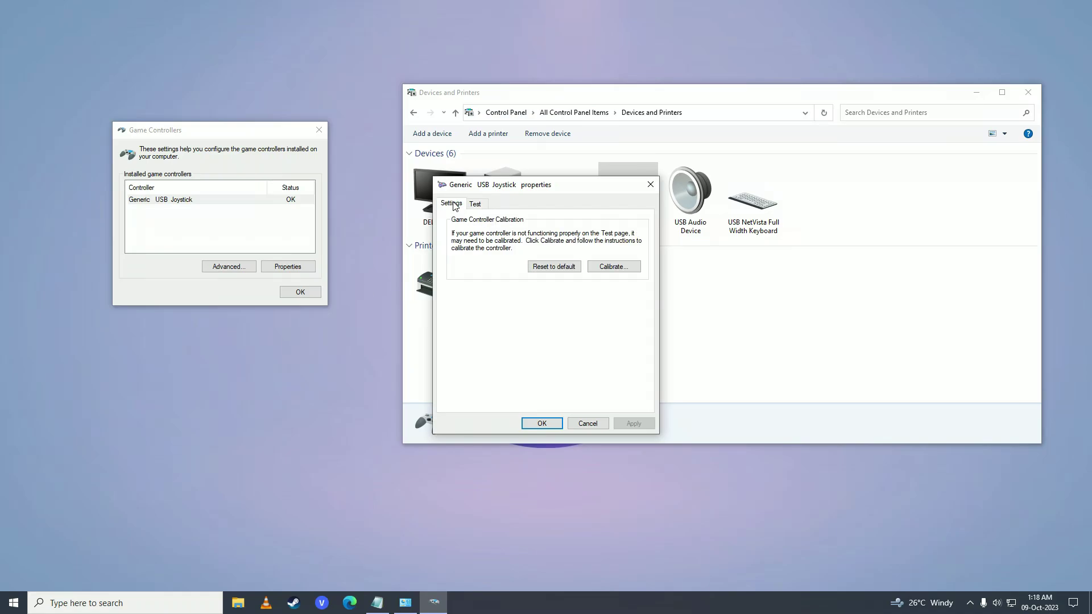
pyautogui.click(560, 271)
pyautogui.click(543, 423)
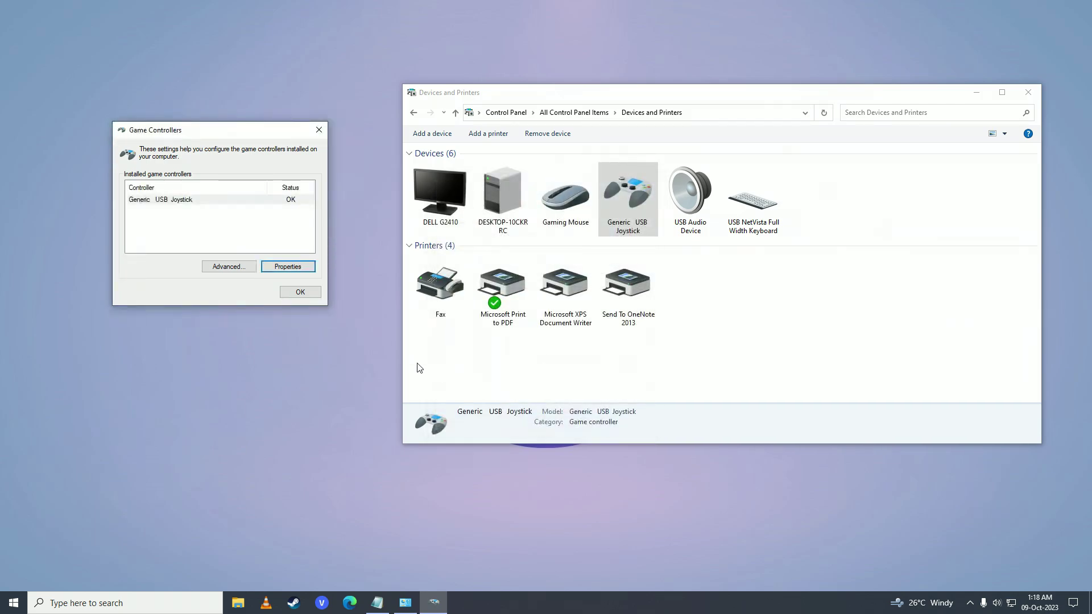
pyautogui.click(309, 290)
pyautogui.click(709, 313)
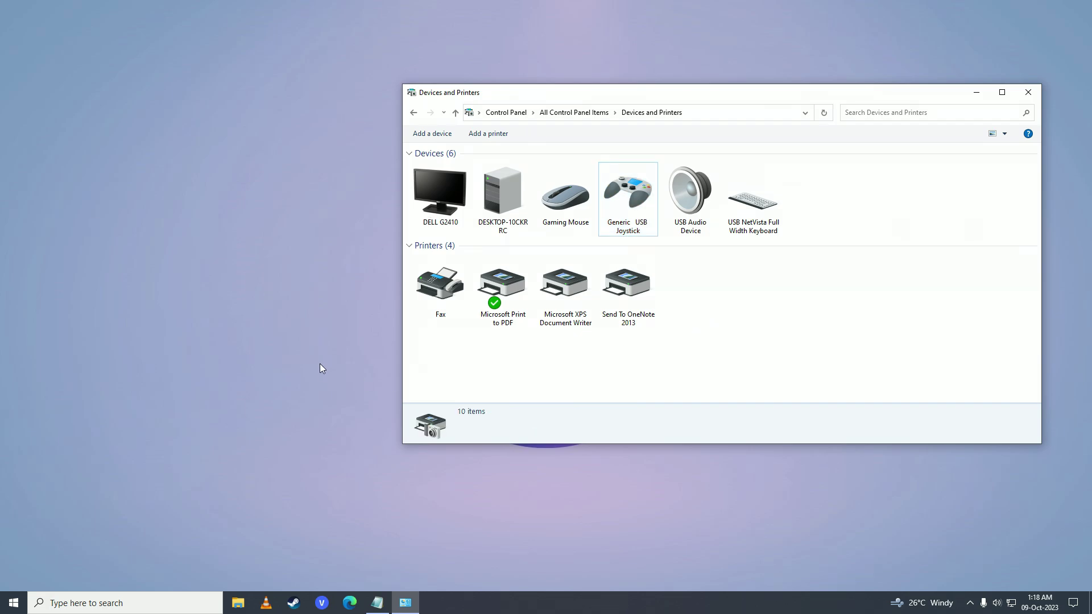
# Start the Device Calibration Wizard from the Generic USB Joystick's game controller properties
pyautogui.rightClick(638, 198)
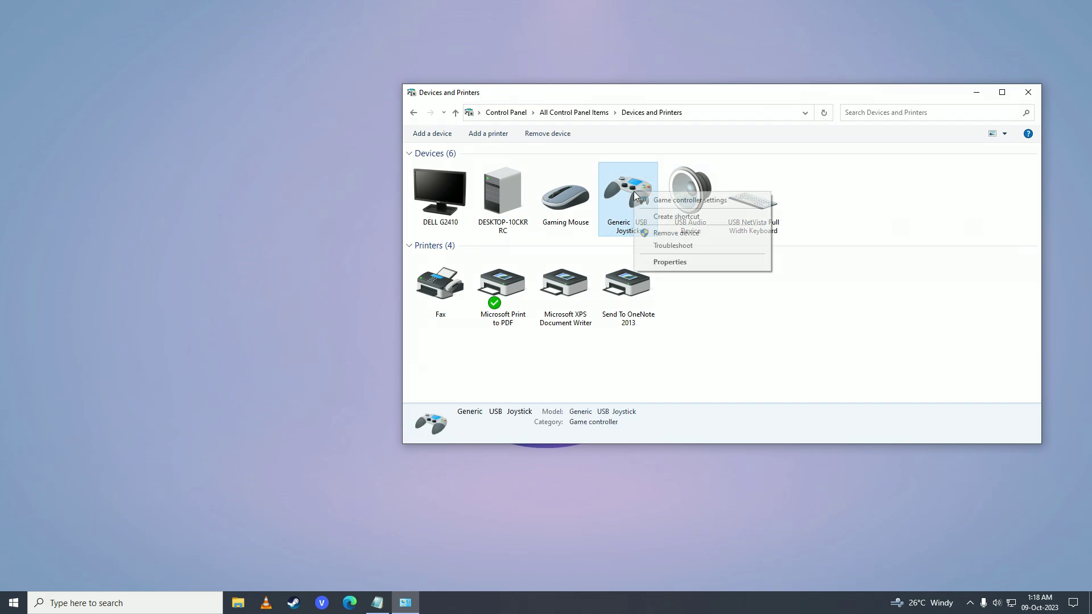
pyautogui.click(653, 203)
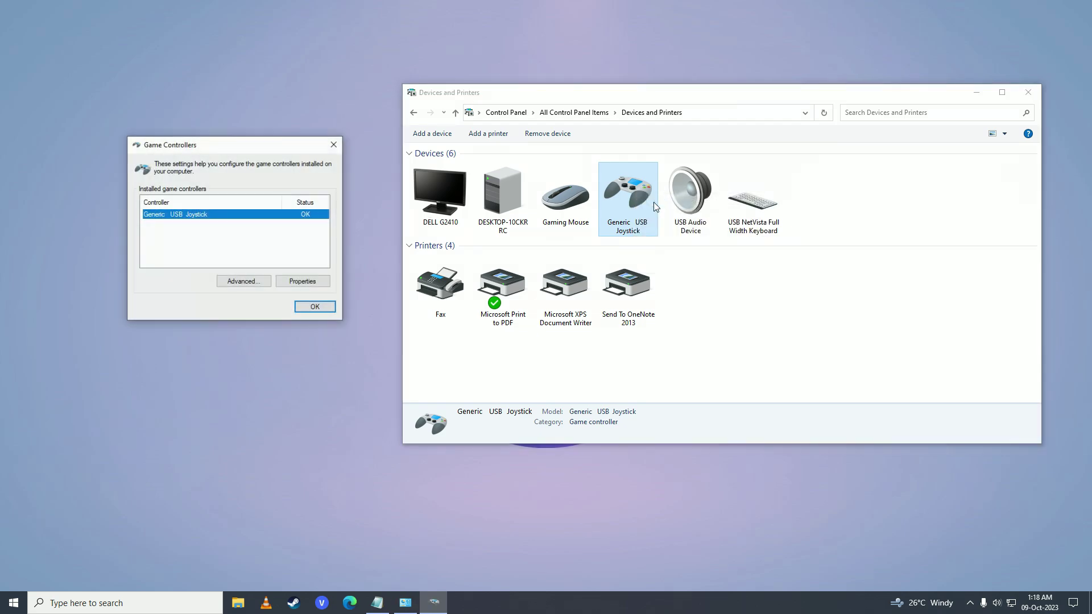
pyautogui.click(307, 282)
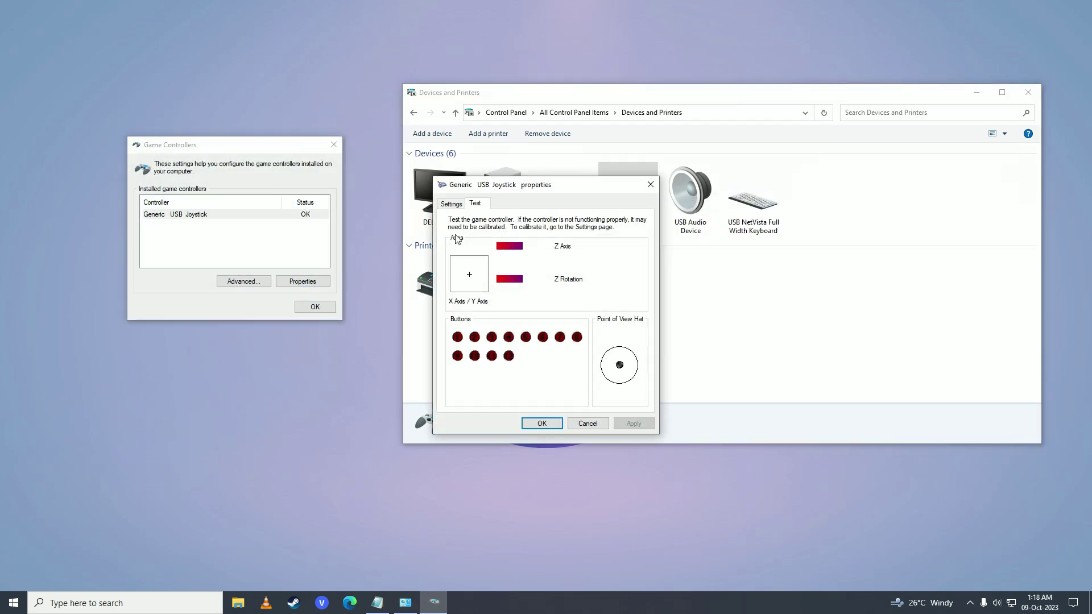
pyautogui.click(452, 204)
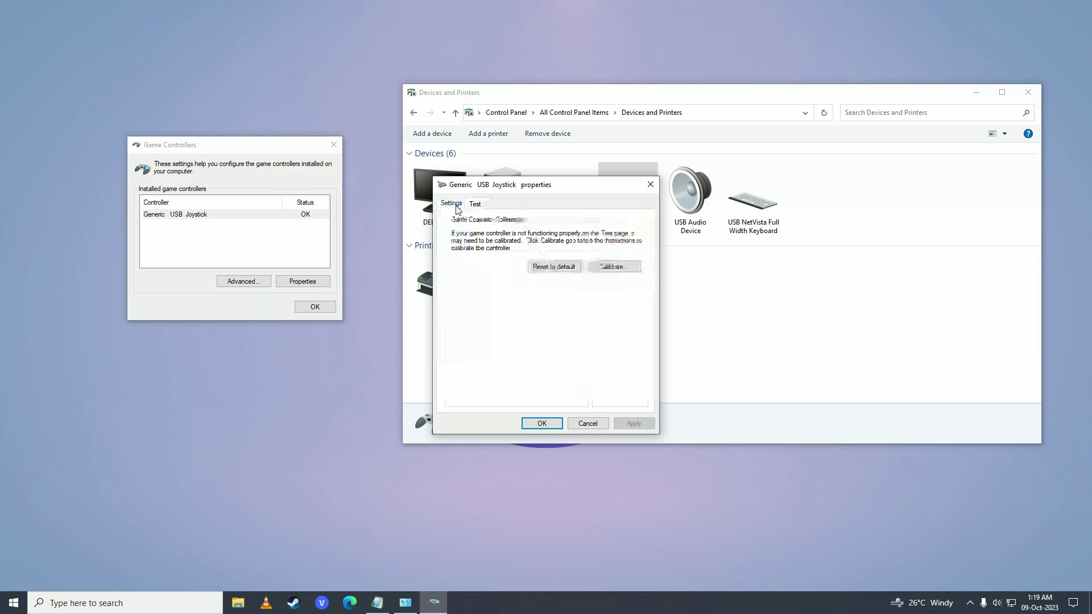
pyautogui.click(613, 267)
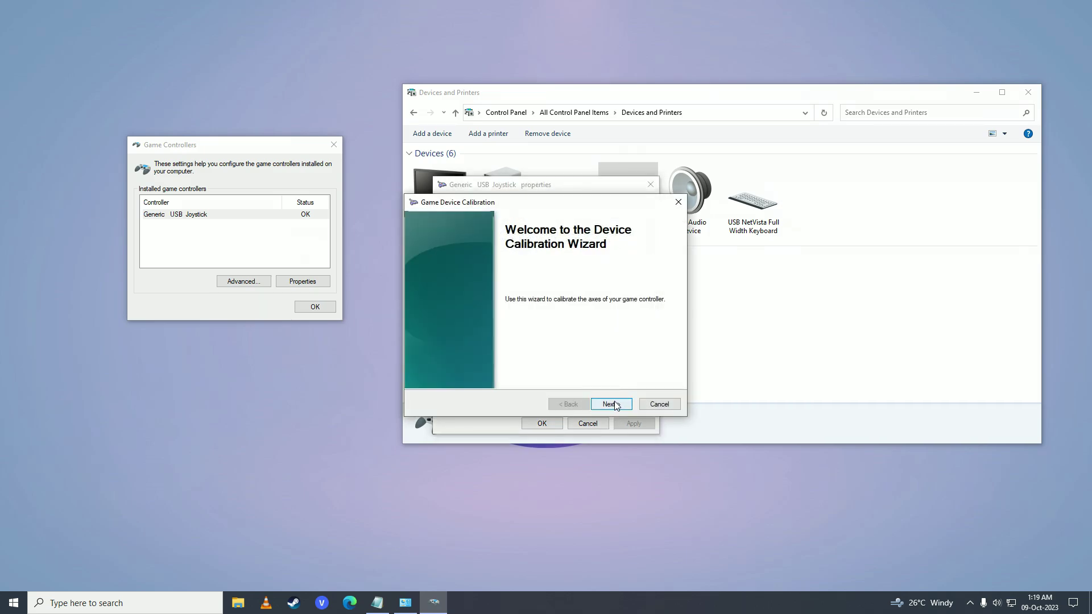
# Complete the joystick's center point, X/Y Axis, Z Axis and Z Rotation calibration, save it, and confirm the properties
pyautogui.click(617, 405)
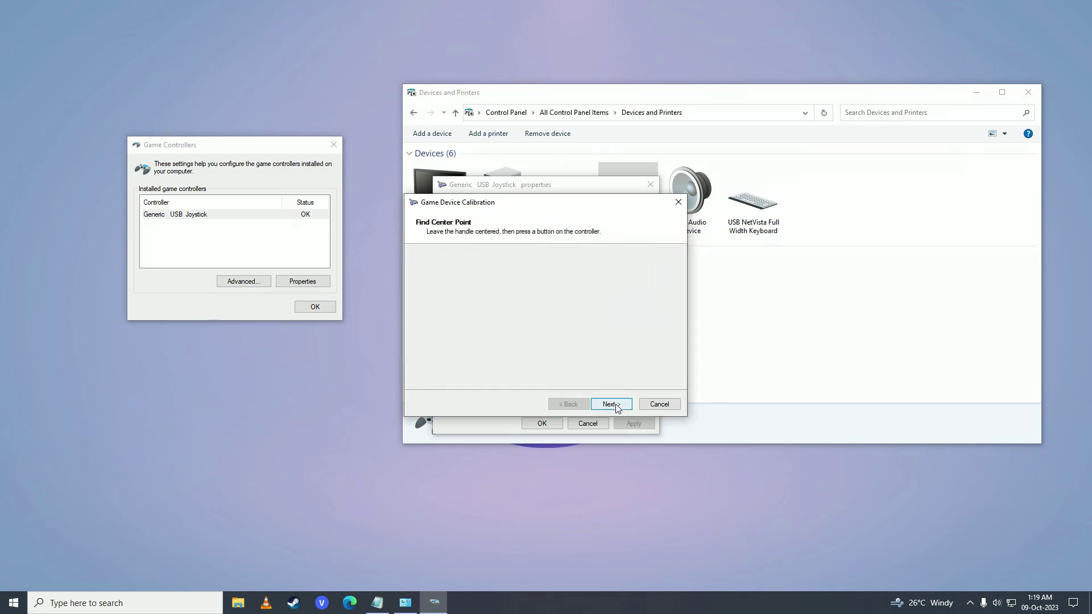
pyautogui.click(616, 405)
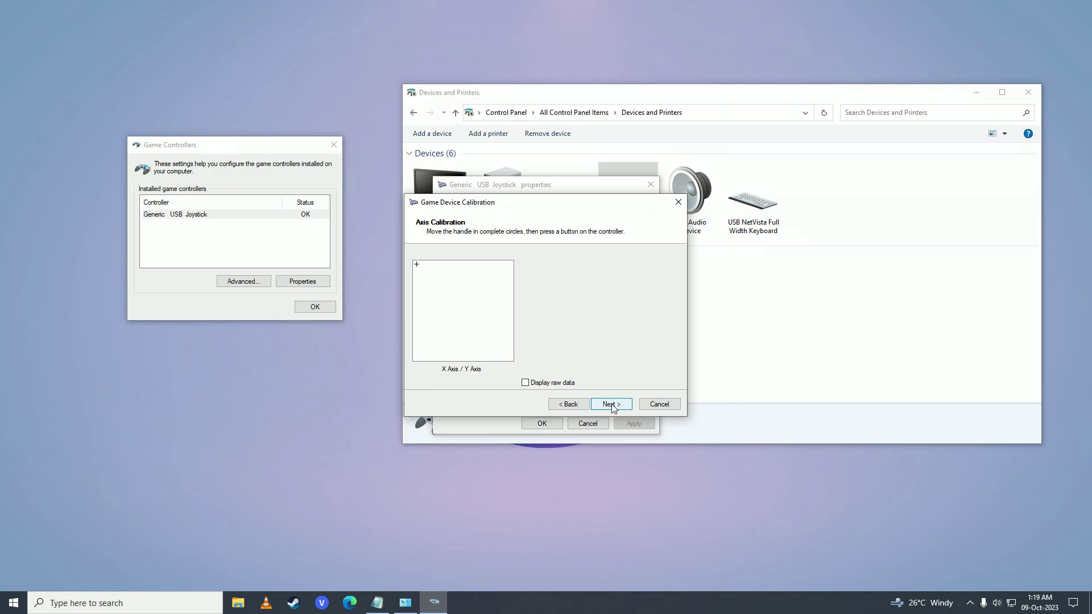
pyautogui.click(612, 405)
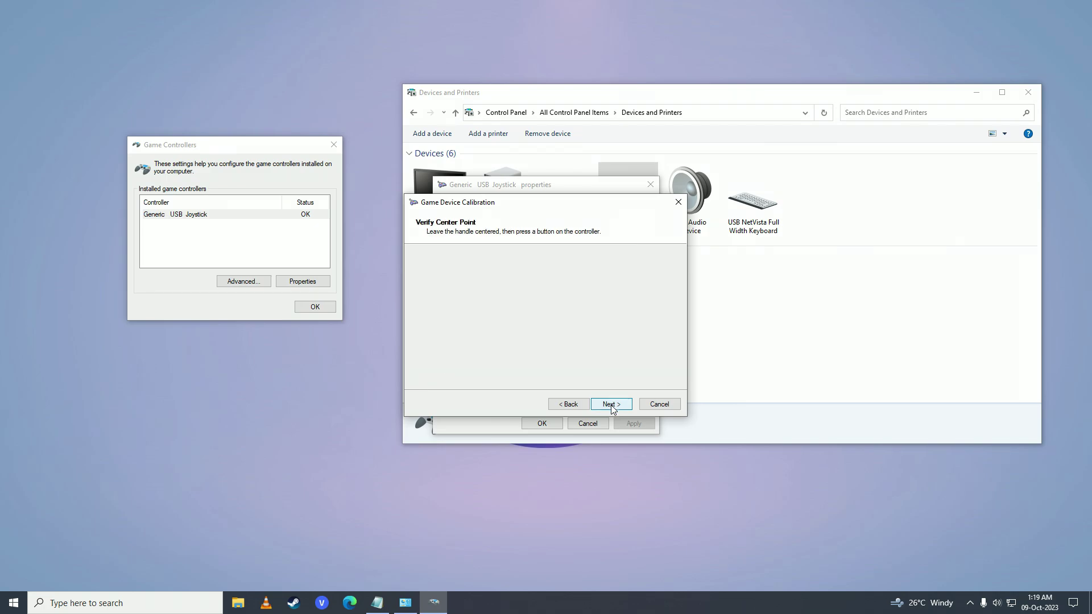
pyautogui.click(612, 405)
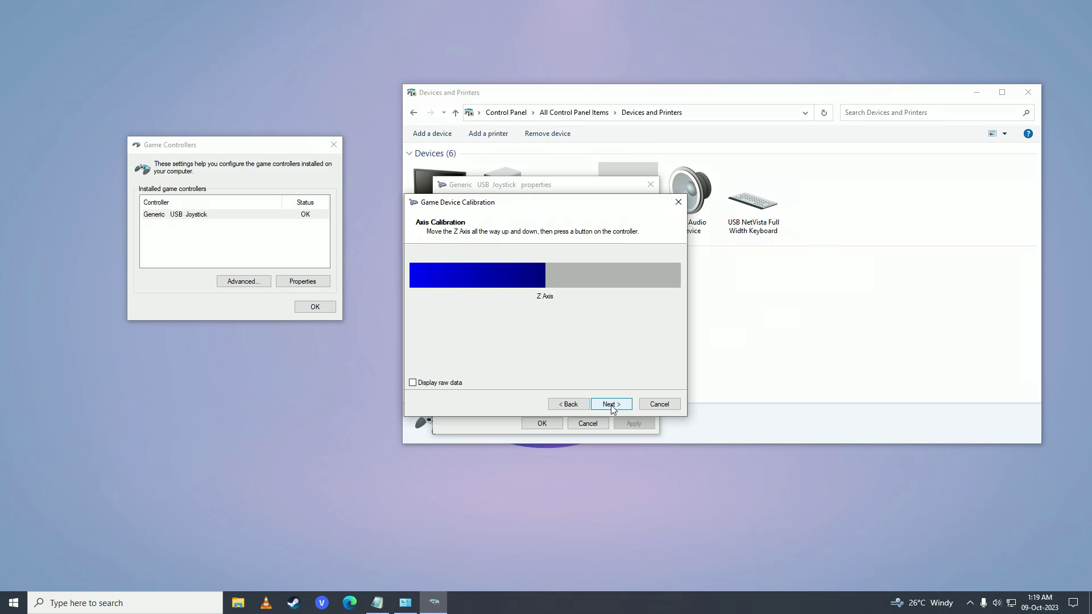
pyautogui.click(610, 405)
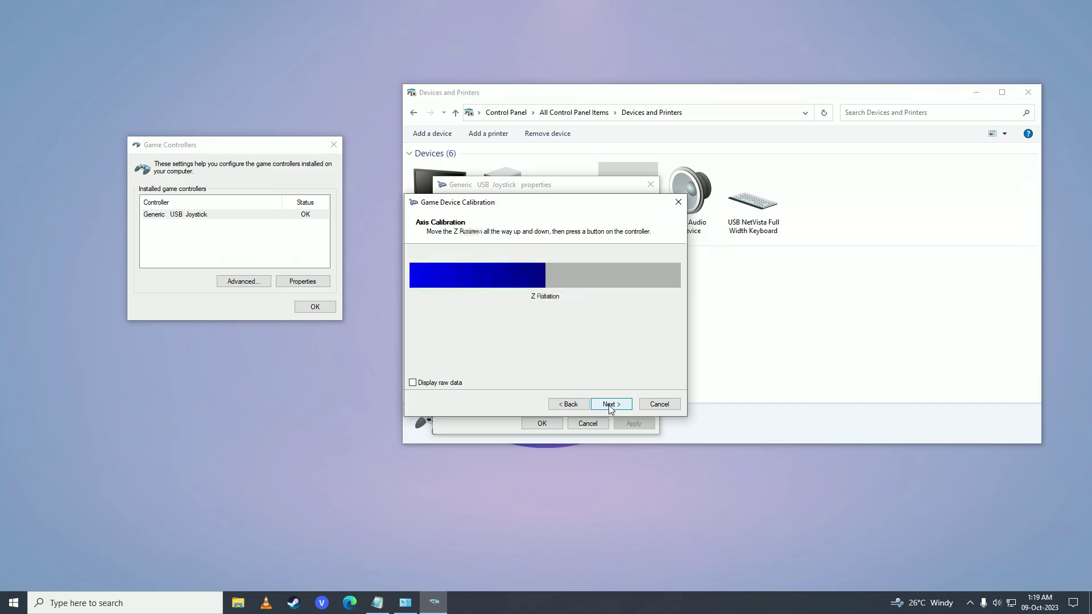
pyautogui.click(610, 405)
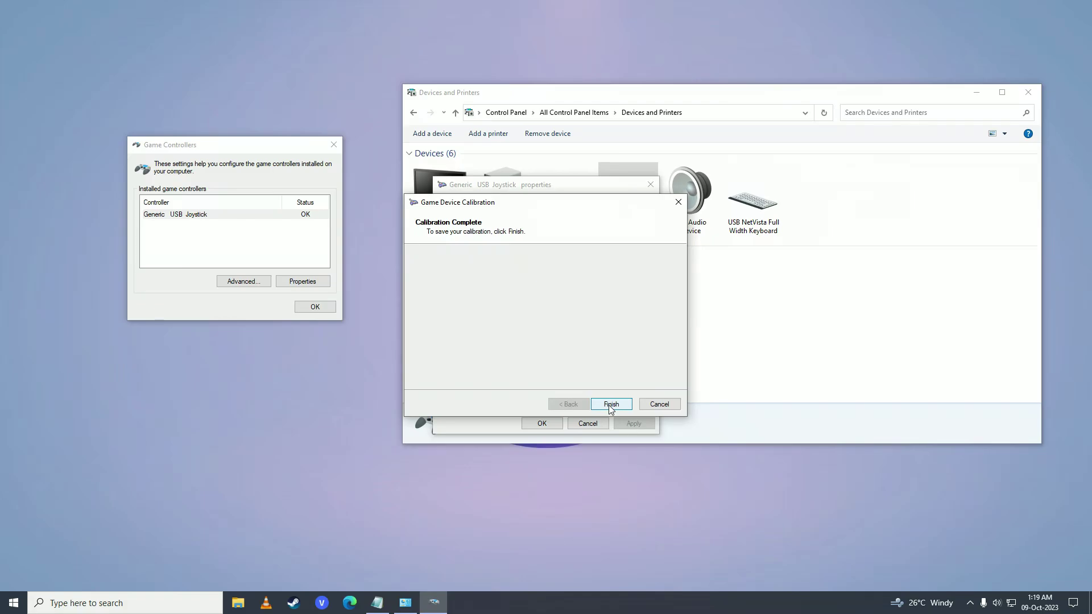
pyautogui.click(608, 405)
pyautogui.click(542, 424)
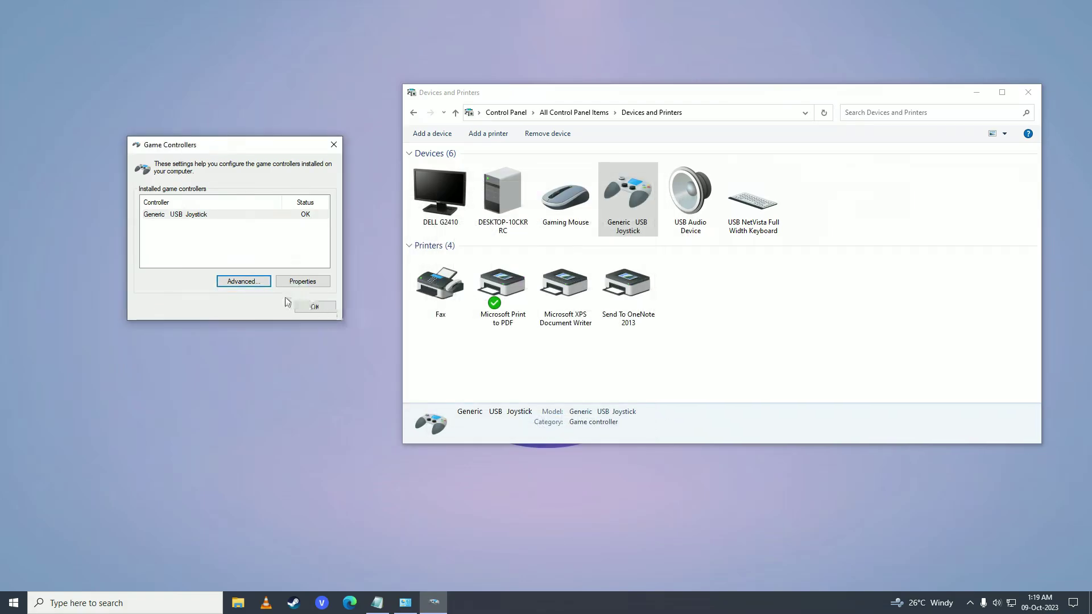
# Set Generic USB Joystick as the preferred device for older programs, and close the game controller and Devices and Printers windows
pyautogui.click(243, 281)
pyautogui.click(221, 213)
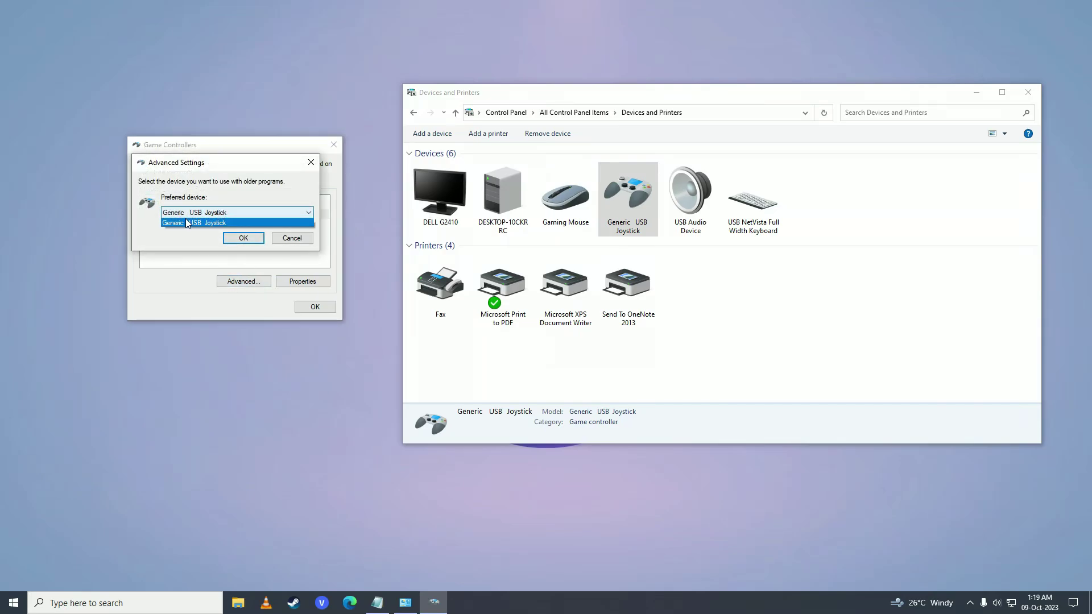
pyautogui.click(221, 223)
pyautogui.click(243, 238)
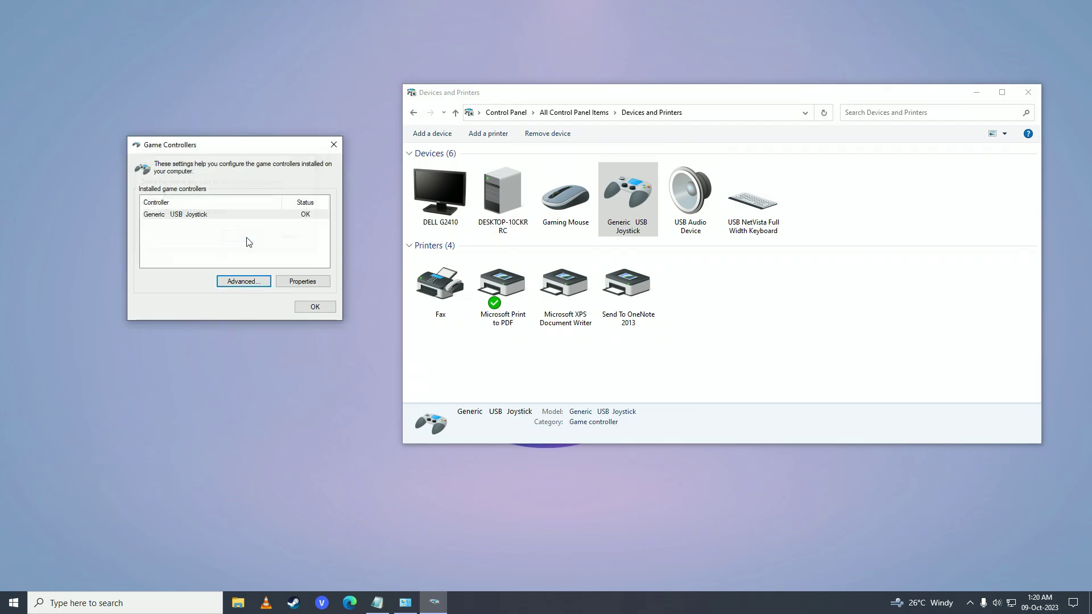
pyautogui.click(320, 307)
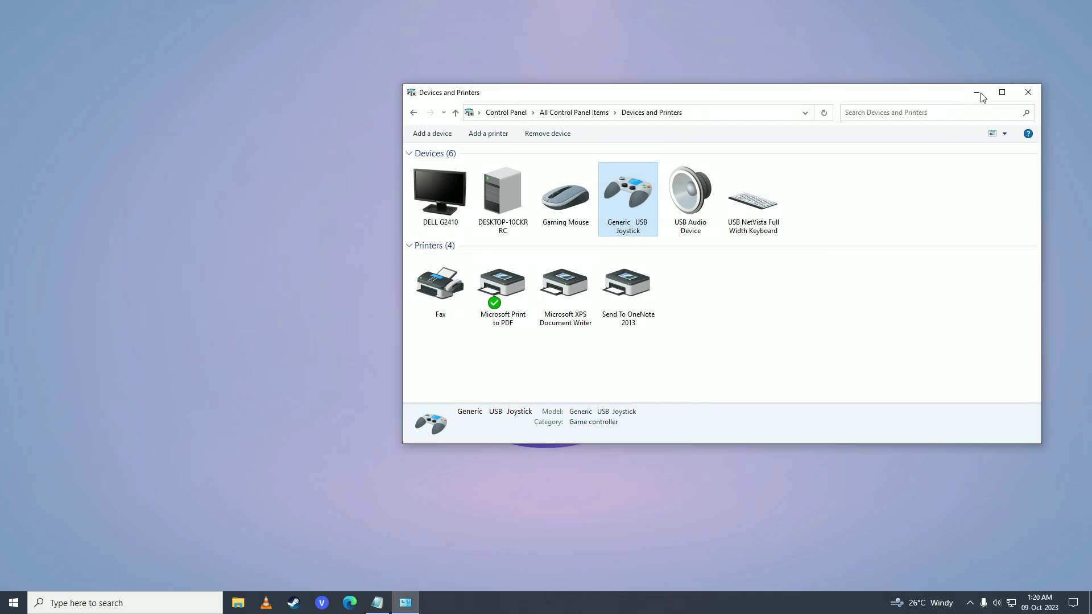
pyautogui.click(1036, 92)
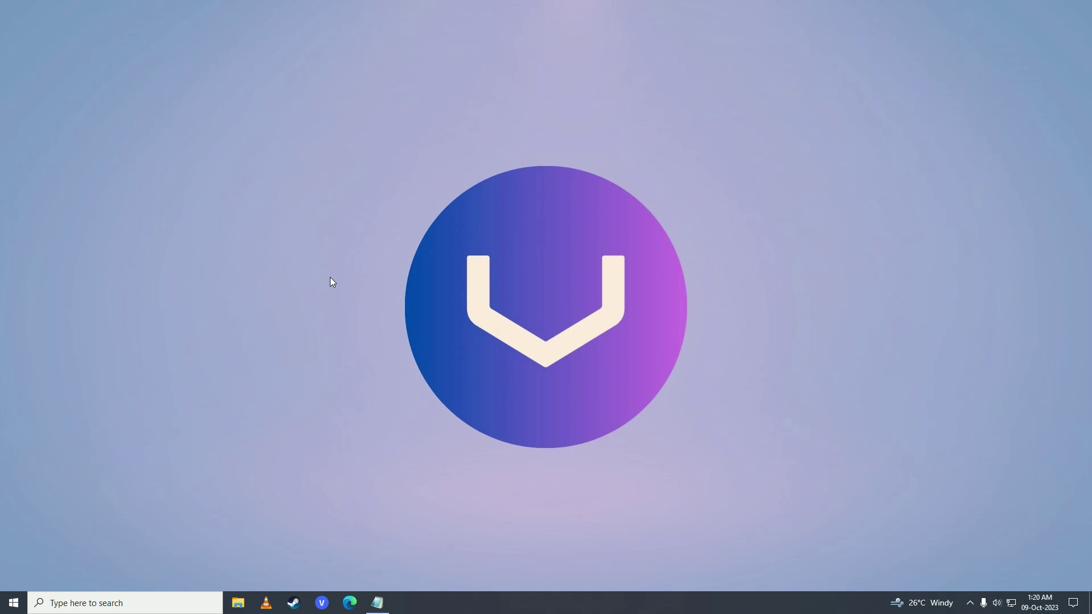
# Open Device Manager and expand the Universal Serial Bus controllers category
pyautogui.press('super')
pyautogui.write('device manager')
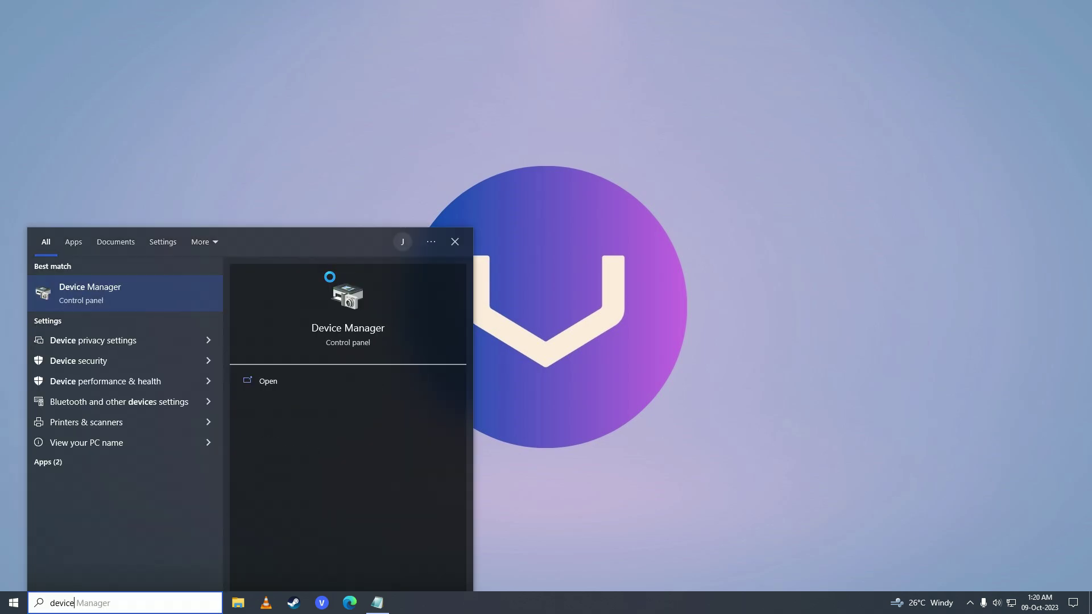
pyautogui.press('Return')
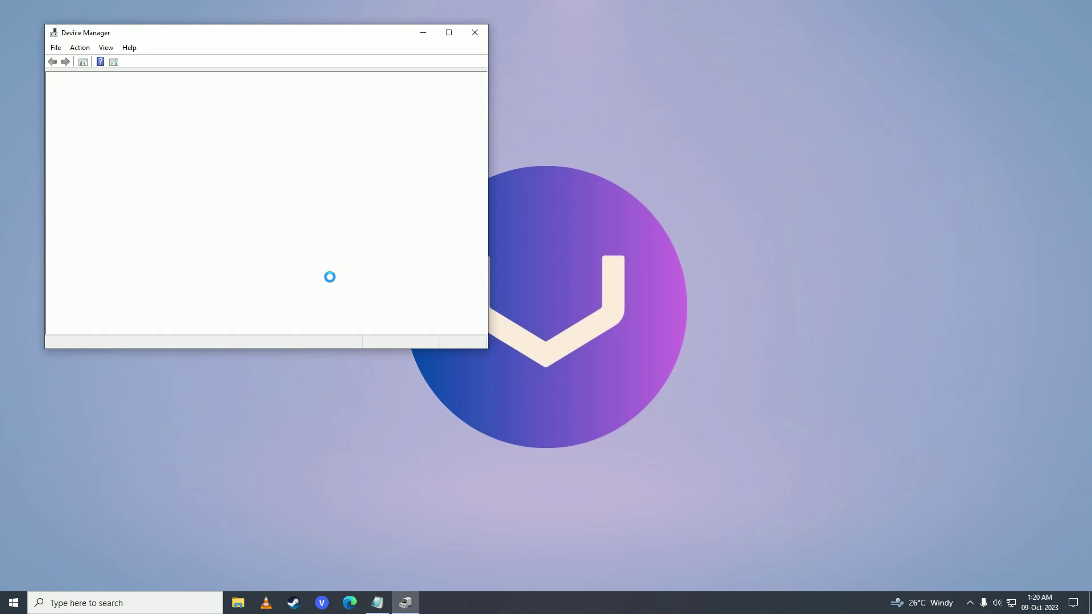
pyautogui.click(63, 282)
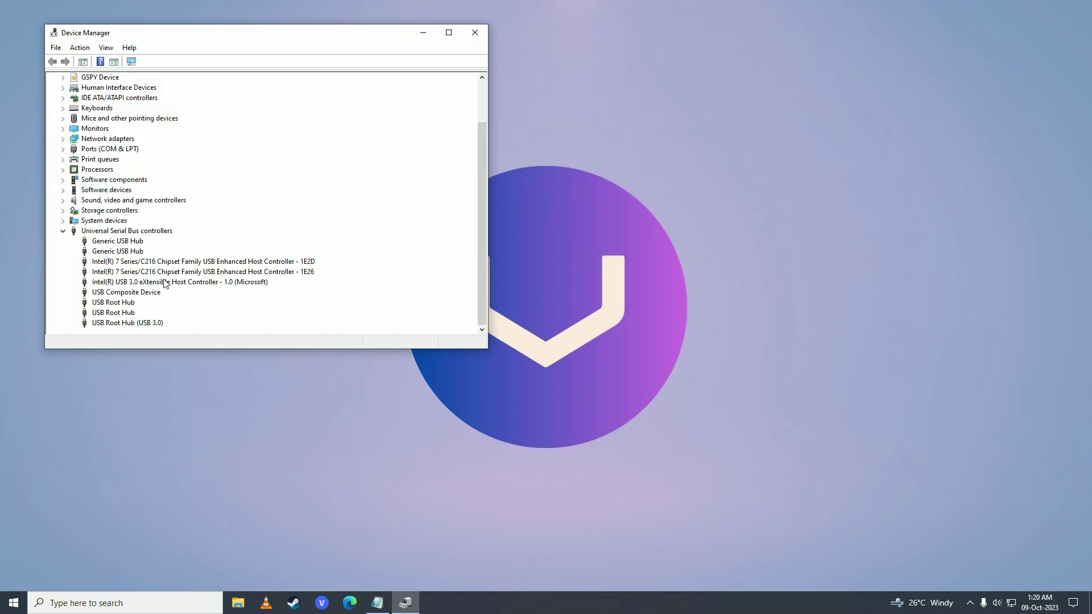
# Update the USB Composite Device driver by letting Windows search automatically for drivers
pyautogui.click(127, 295)
pyautogui.rightClick(135, 294)
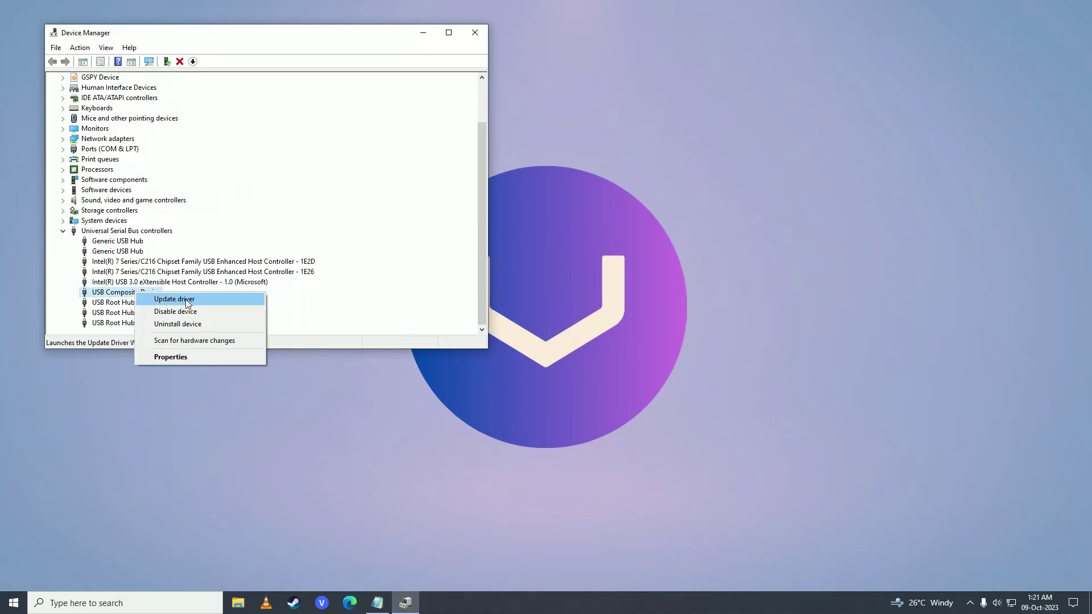
pyautogui.click(187, 301)
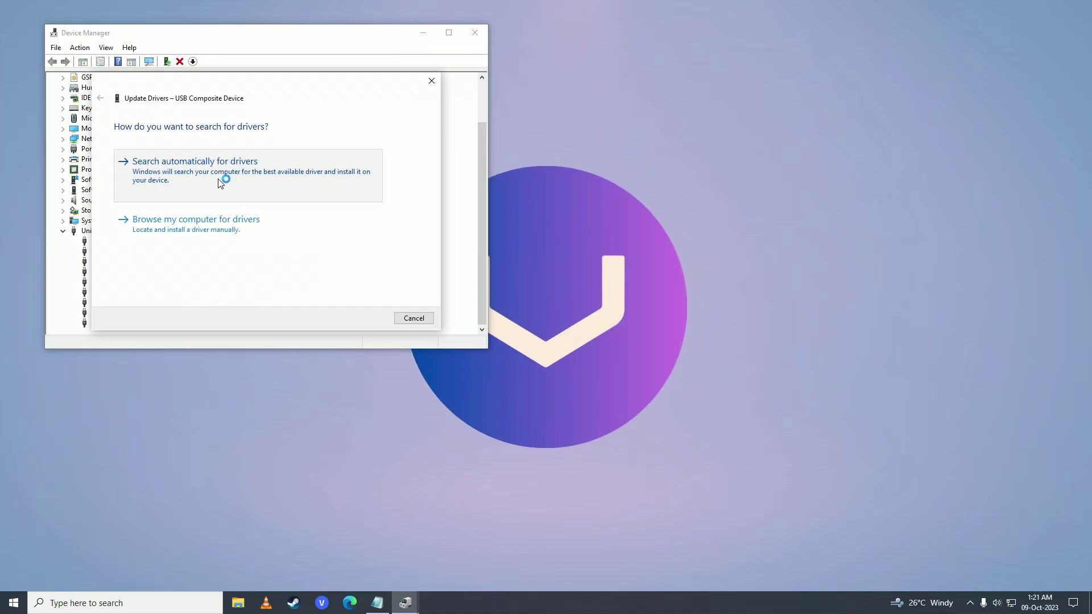
pyautogui.click(219, 181)
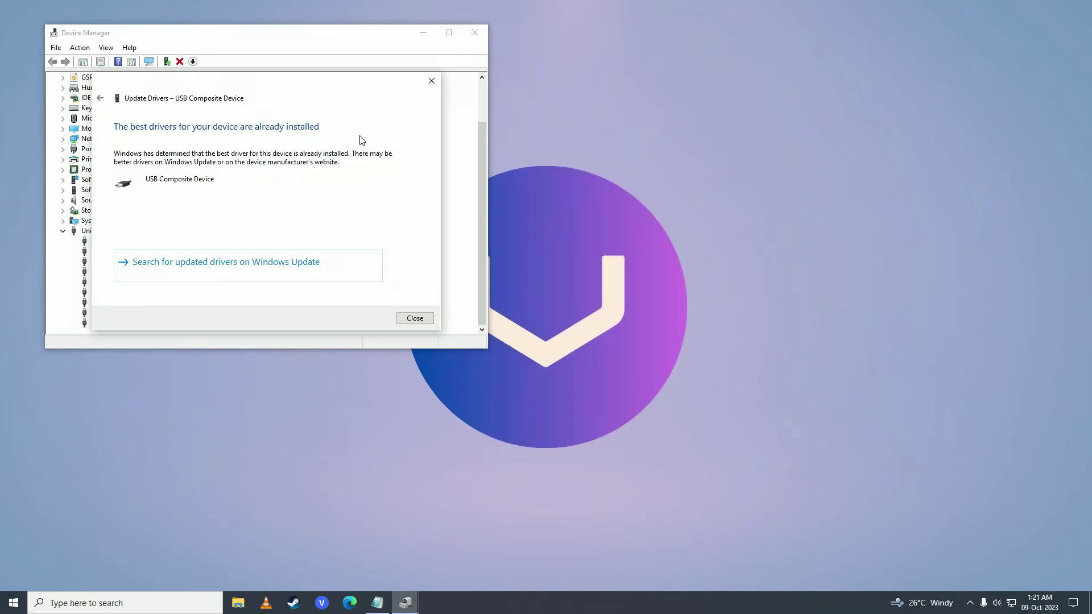
# Look for updated drivers on Windows Update, and close the update settings and Device Manager
pyautogui.click(228, 263)
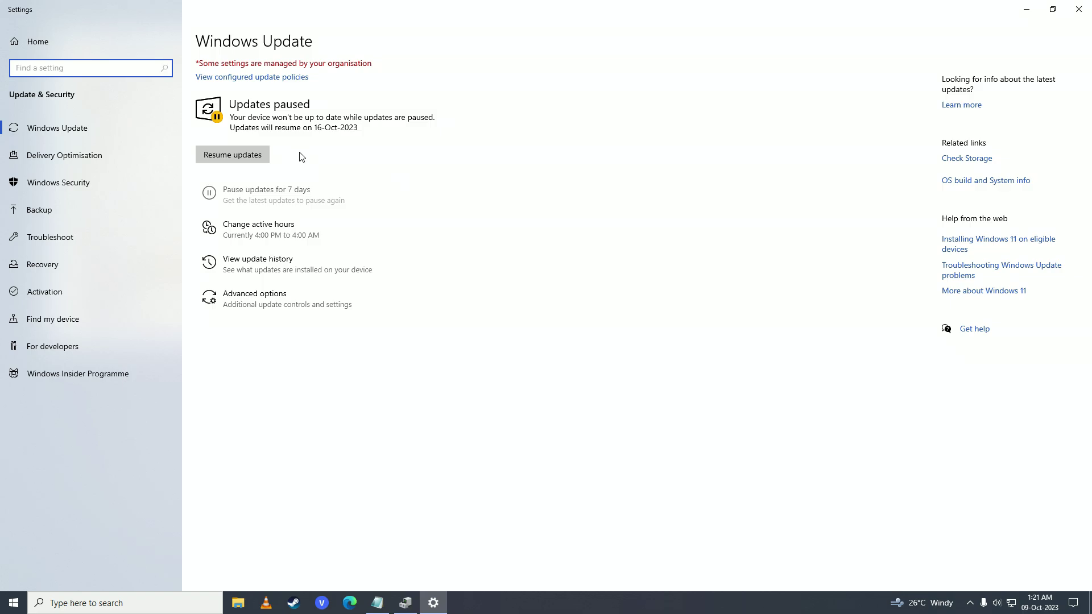
pyautogui.click(1078, 9)
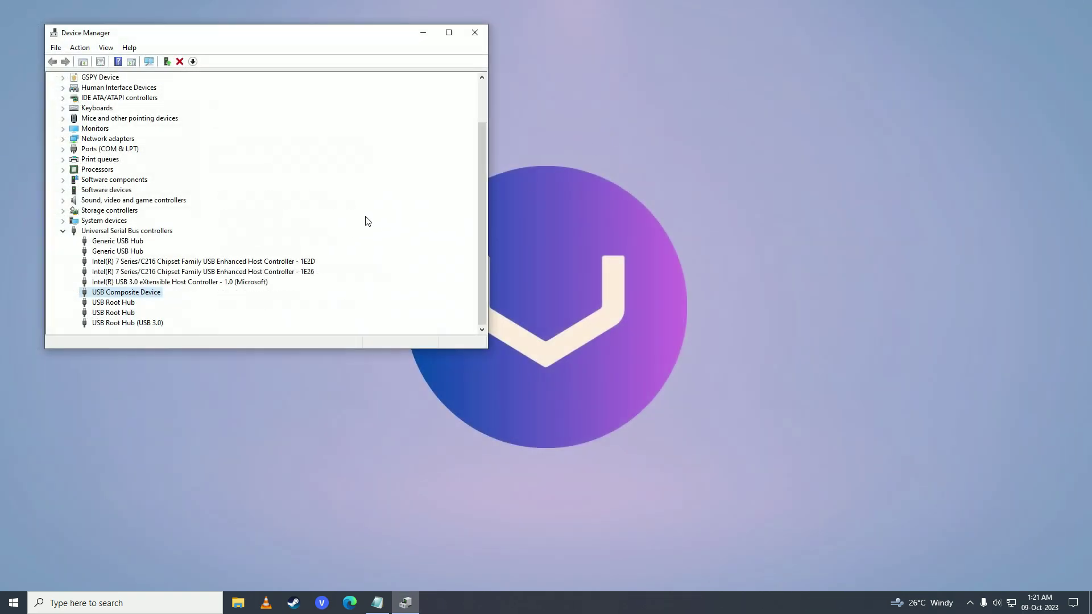
pyautogui.scroll(3, 367, 221)
pyautogui.scroll(1, 459, 90)
pyautogui.click(475, 33)
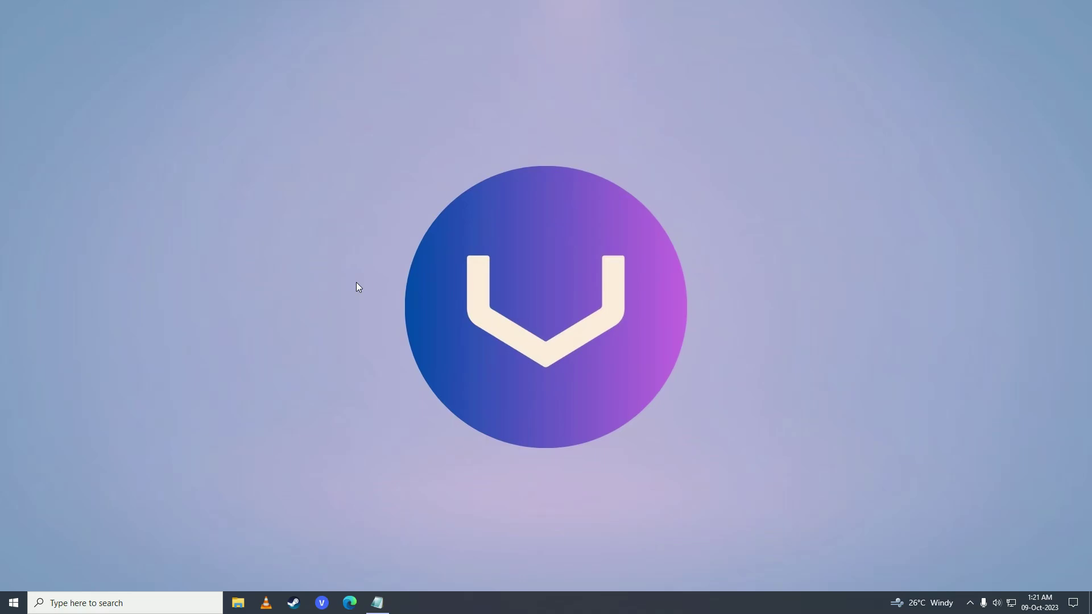
# Open the Windows Control Panel and go to Devices and Printers
pyautogui.press('super')
pyautogui.write('contro')
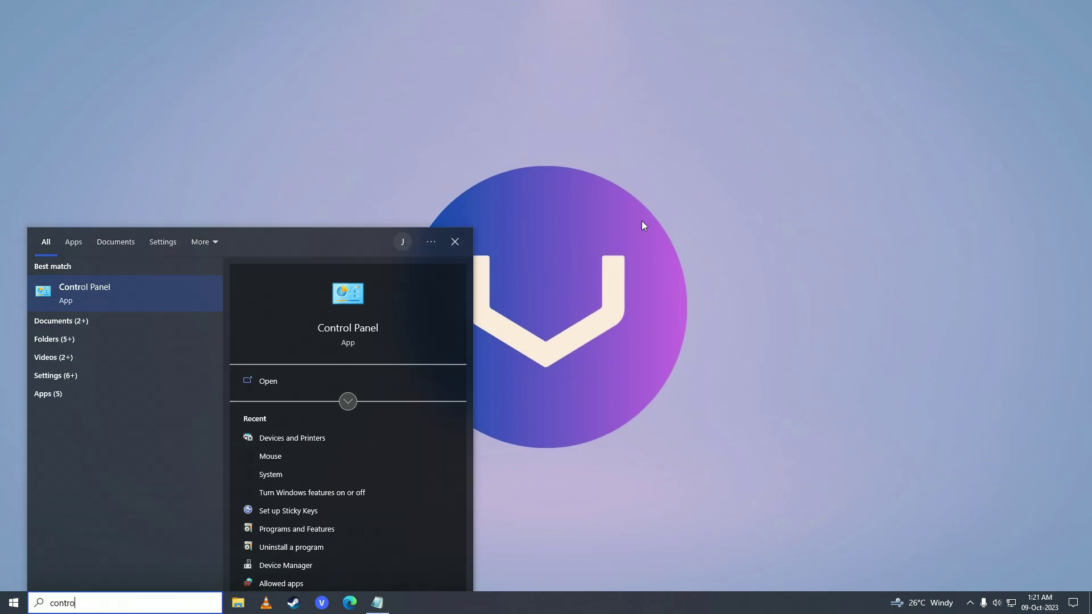
pyautogui.press('Return')
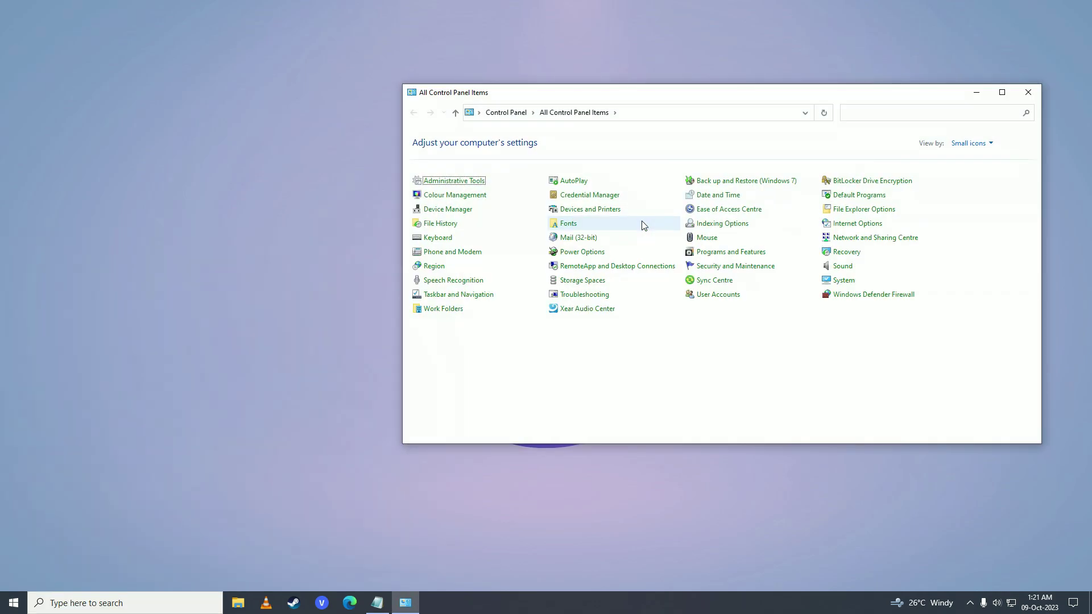
pyautogui.click(604, 214)
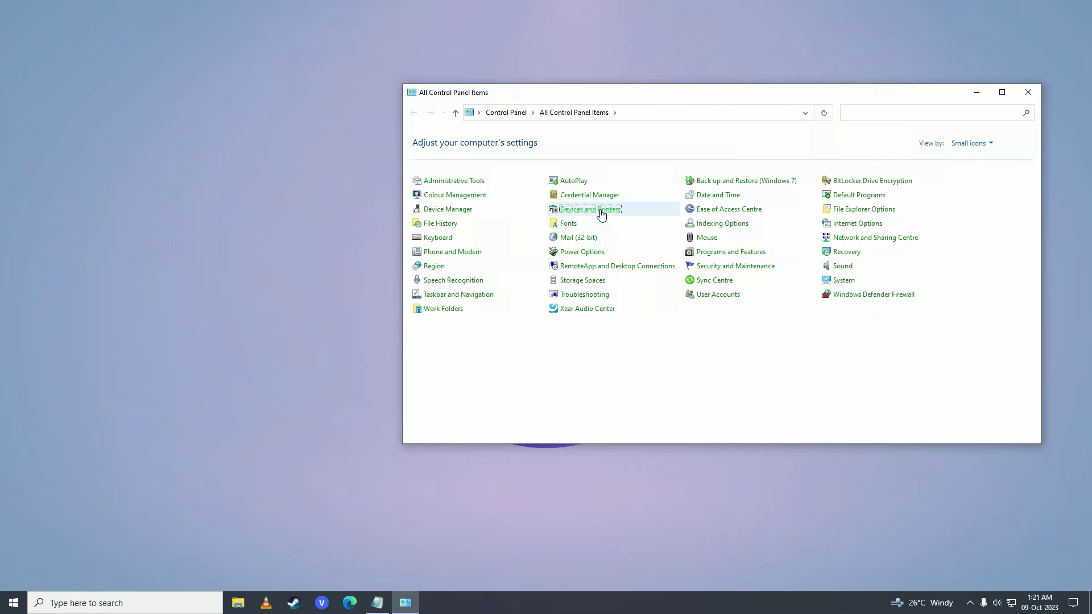
# Run the troubleshooter on the Generic USB Joystick and close it when it finishes
pyautogui.rightClick(622, 199)
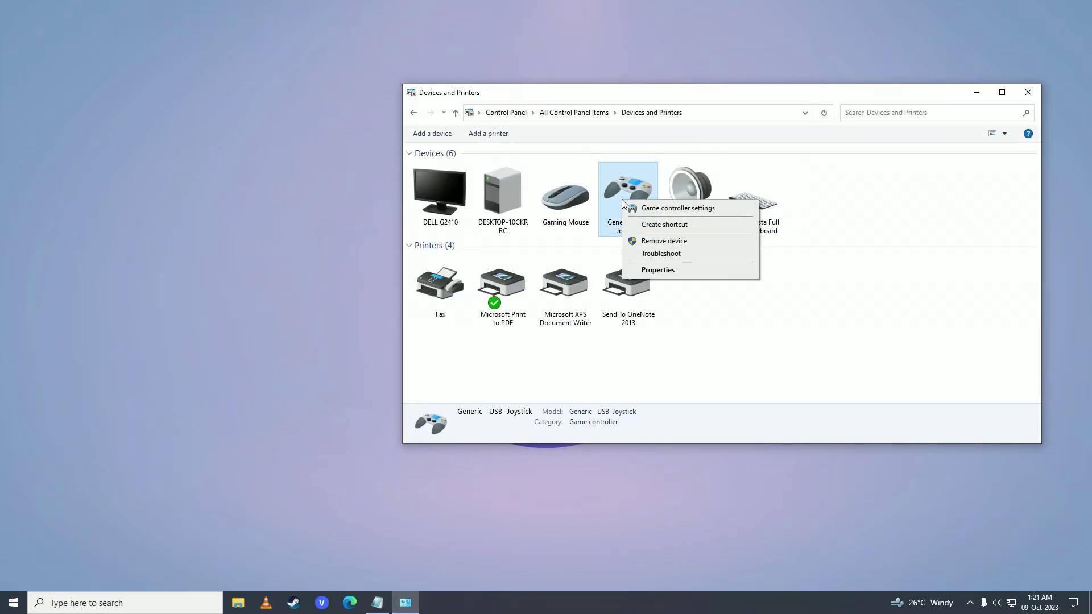
pyautogui.click(674, 254)
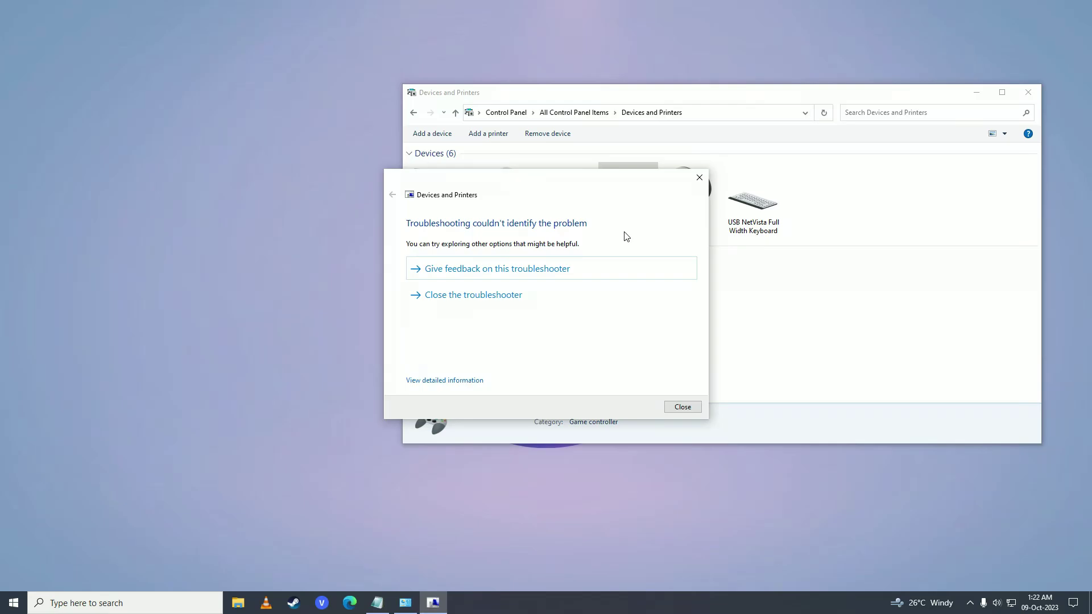
pyautogui.click(534, 294)
pyautogui.click(352, 261)
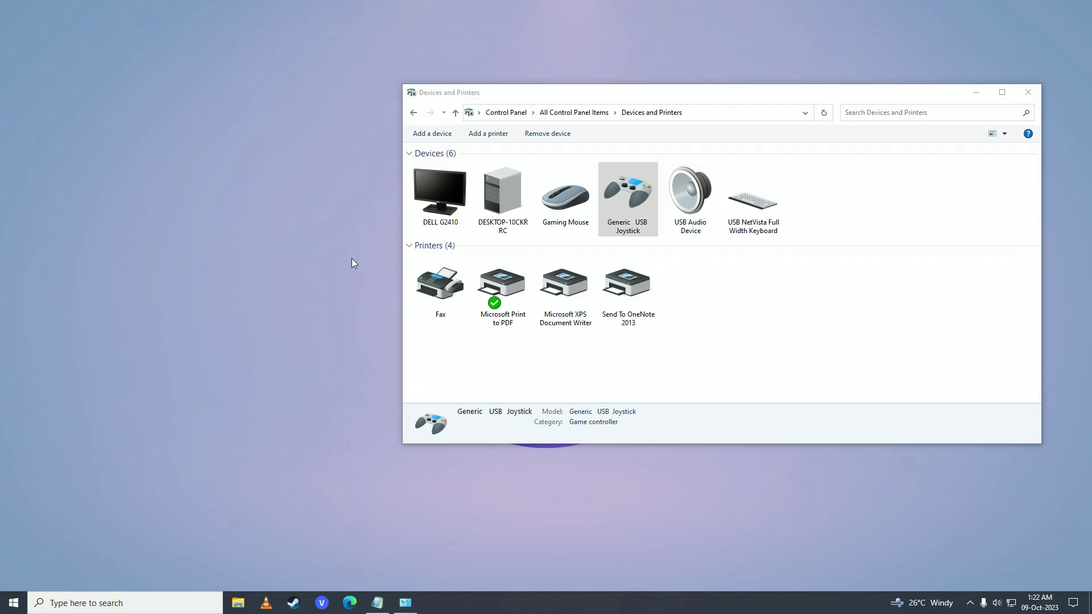